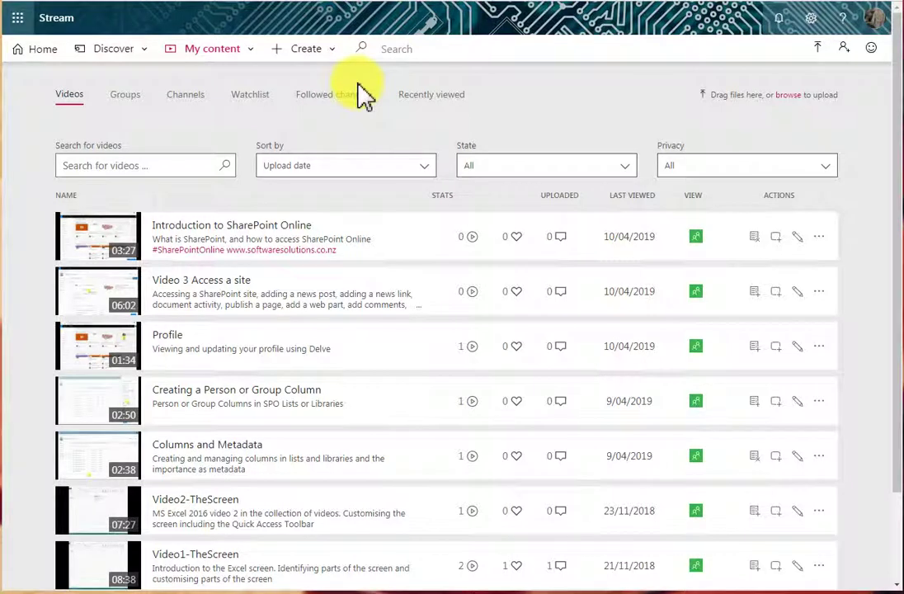
# - Upload Video1.mp4 from CBT-Stream > Videos through Create > Upload video
pyautogui.click(306, 48)
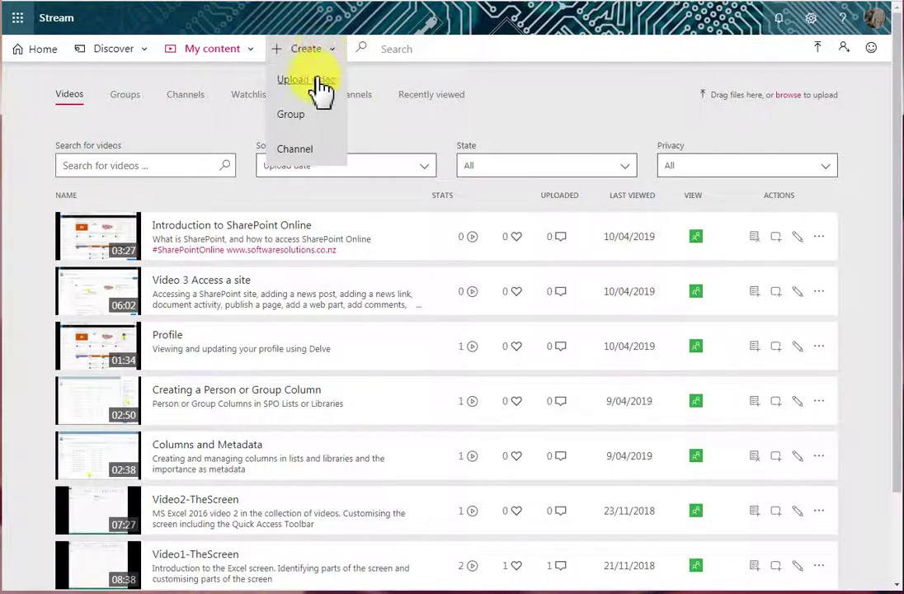
pyautogui.click(317, 82)
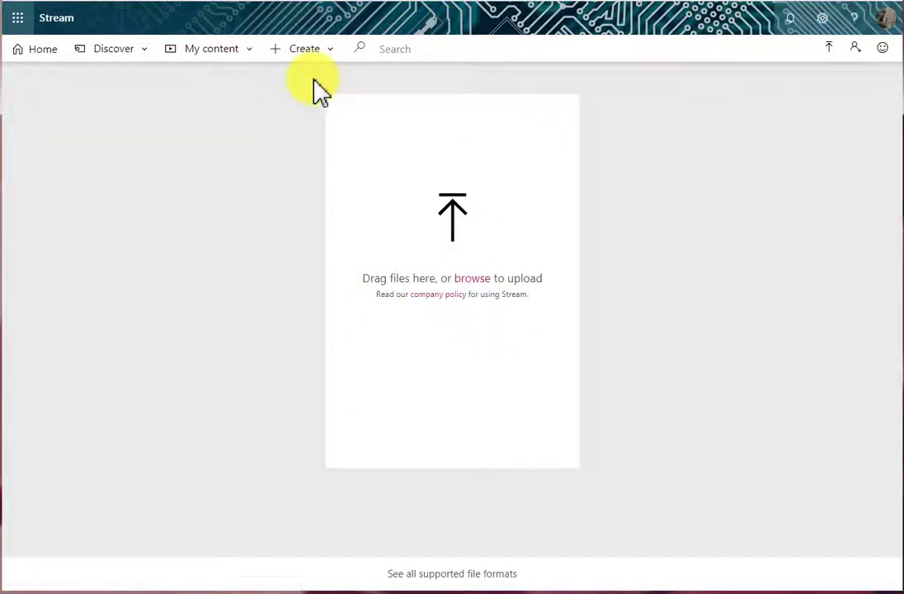
pyautogui.click(478, 280)
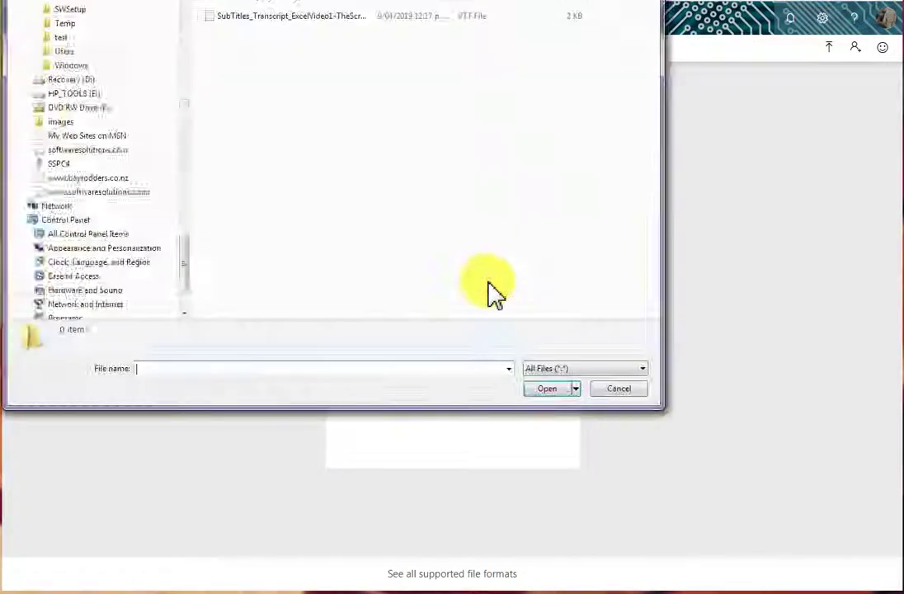
pyautogui.hotkey('alt', 'Up')
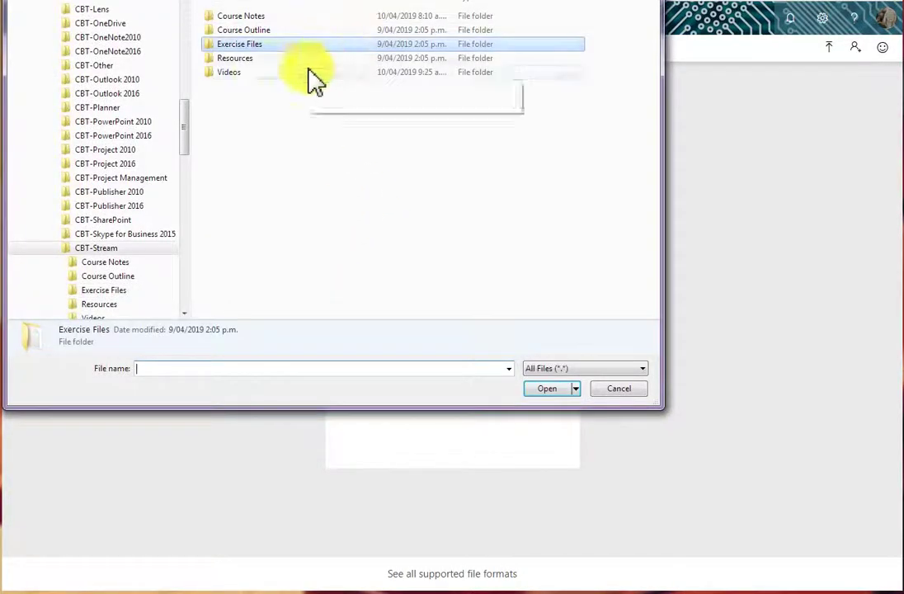
pyautogui.doubleClick(238, 74)
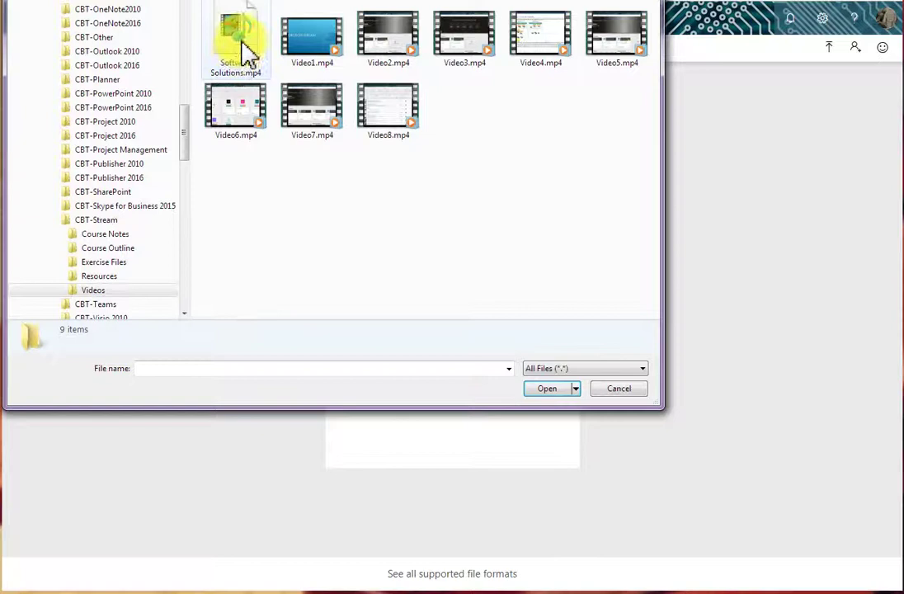
pyautogui.doubleClick(312, 48)
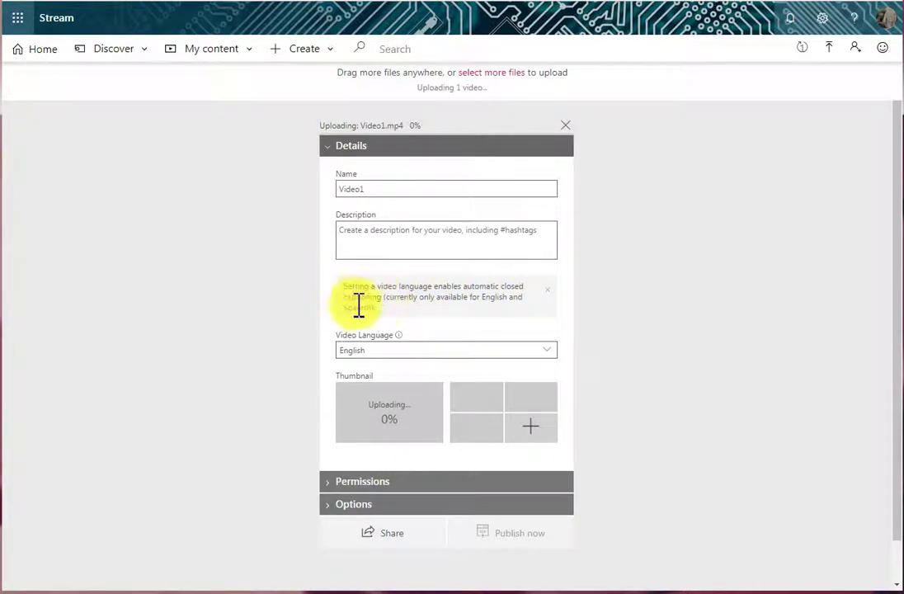
# - Cancel the Video1.mp4 upload and go to My content > Videos
pyautogui.click(565, 126)
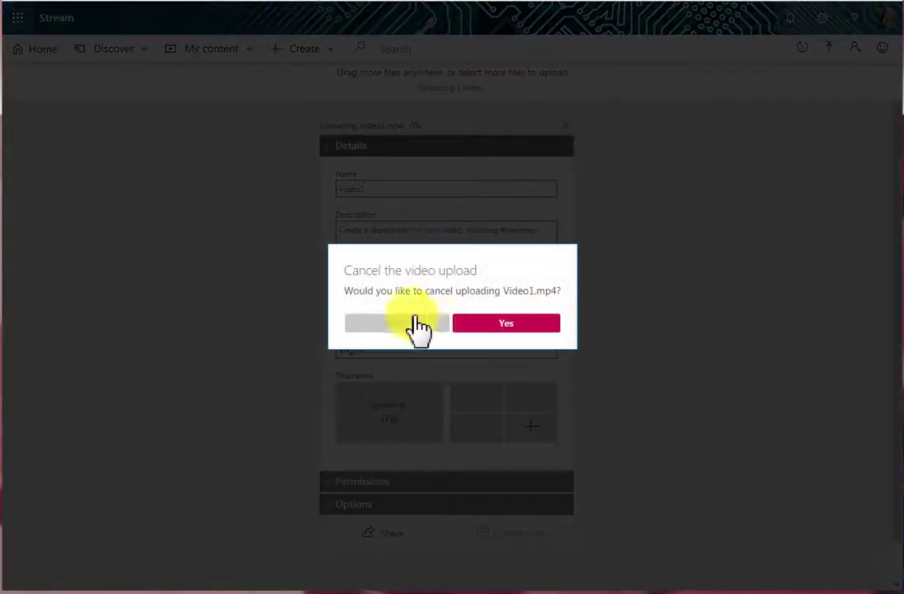
pyautogui.click(501, 324)
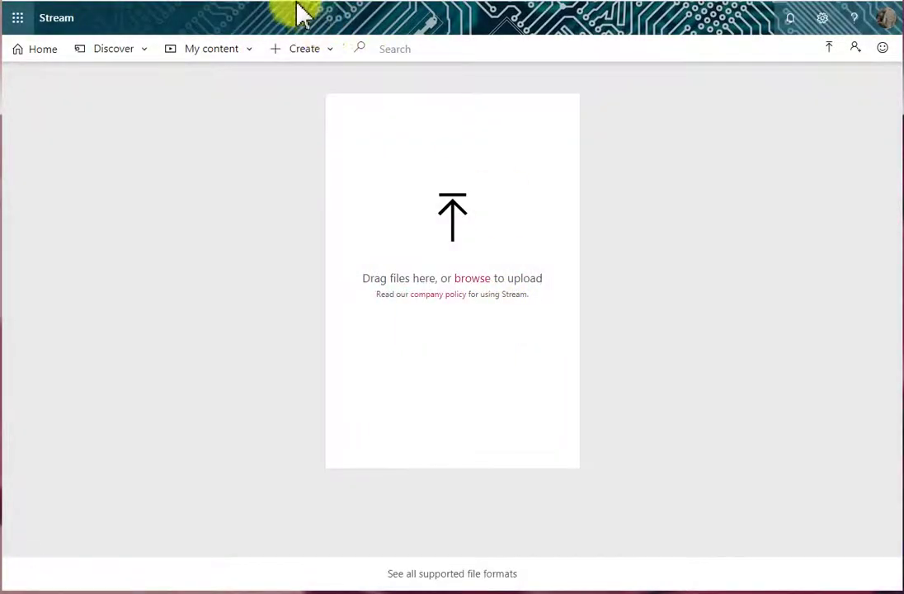
pyautogui.click(224, 50)
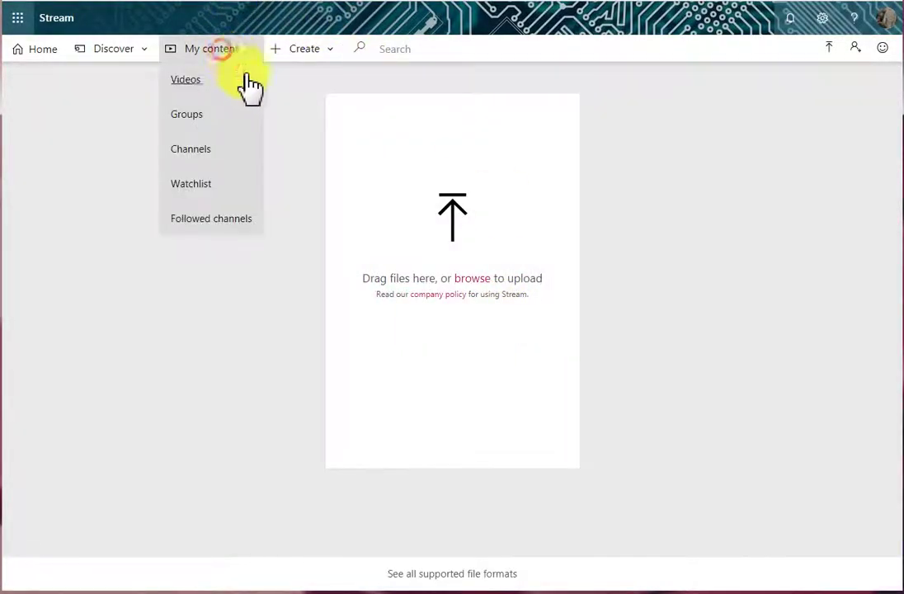
pyautogui.click(188, 80)
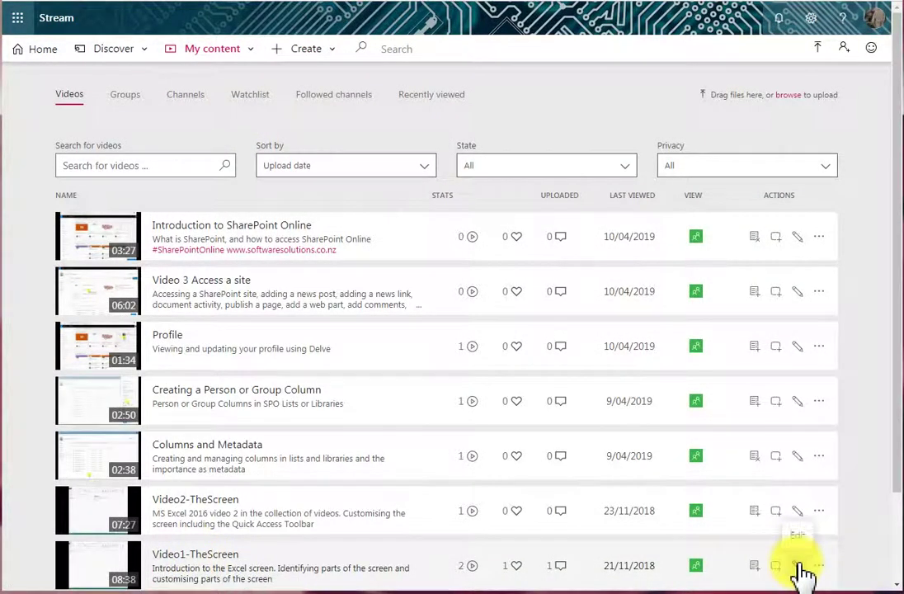
# - Download Video1-TheScreen's caption file to the desktop with '-CaptionFile' added to its name
pyautogui.click(798, 565)
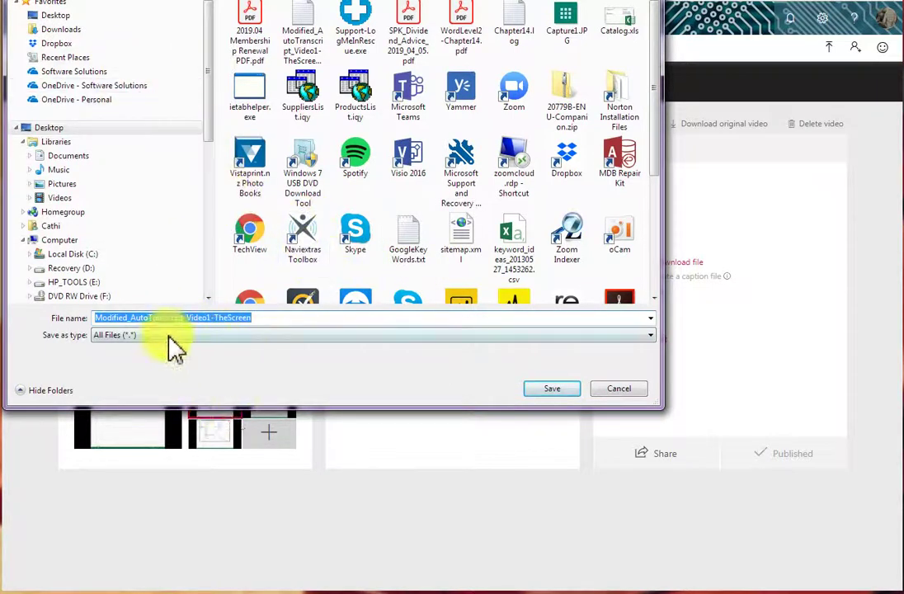
pyautogui.click(552, 391)
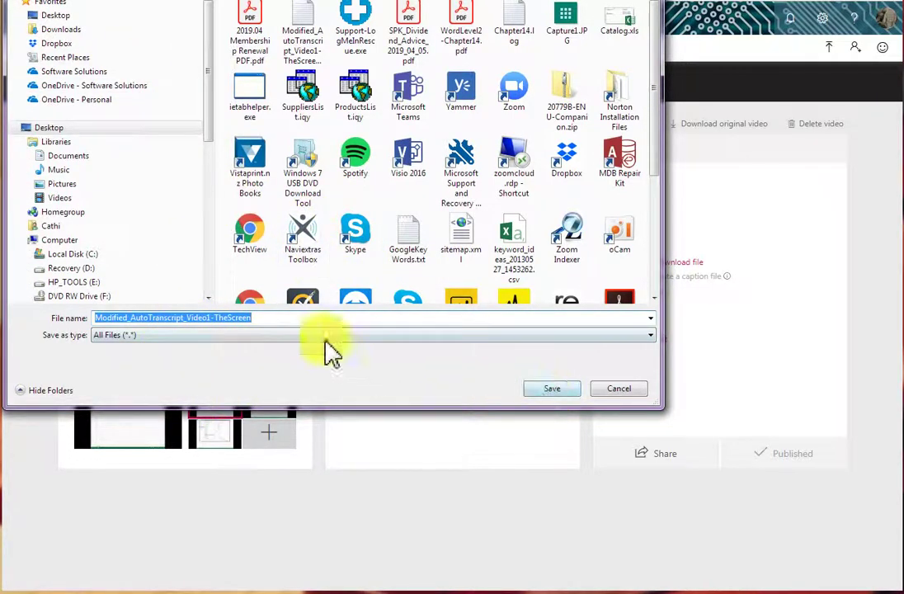
pyautogui.click(301, 320)
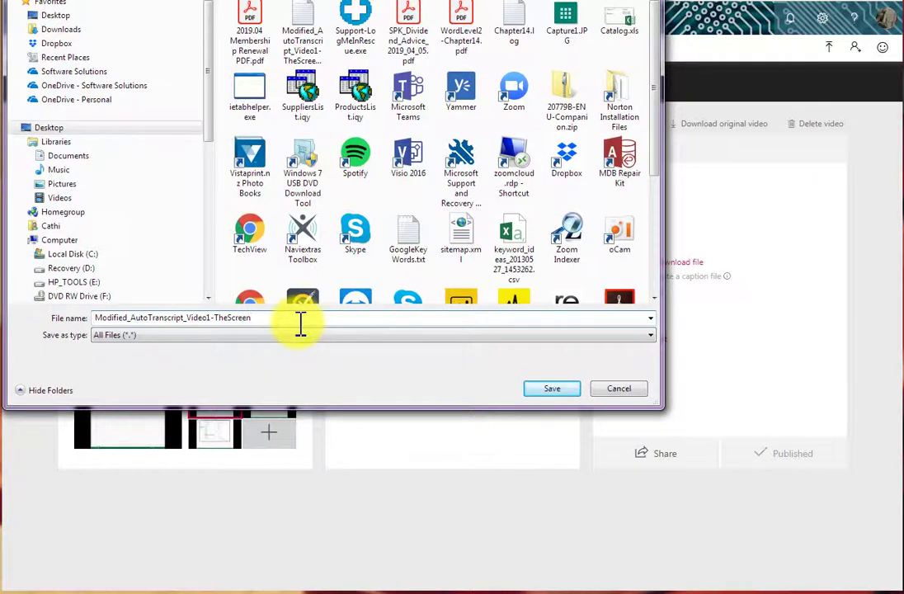
pyautogui.write('-CaptionF')
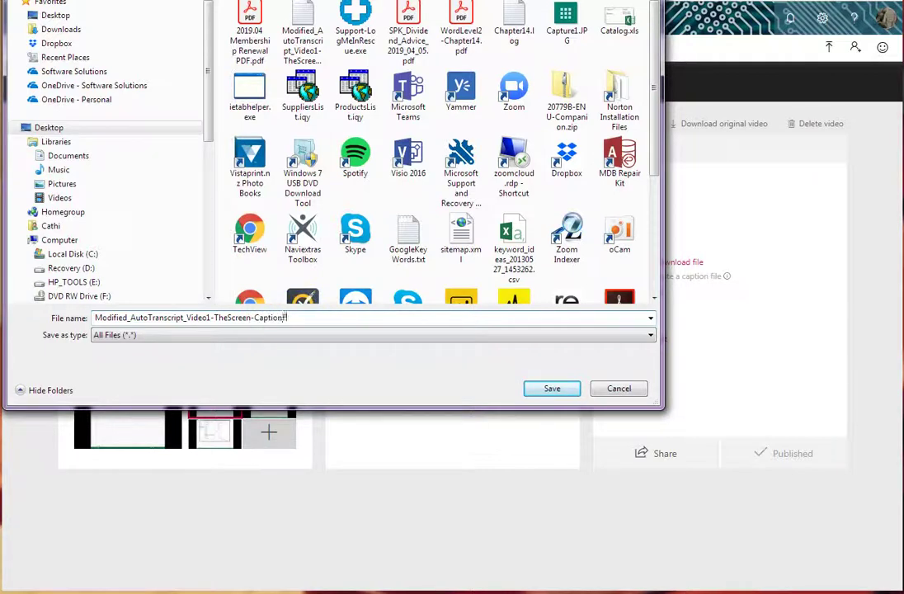
pyautogui.write('ile')
pyautogui.click(552, 388)
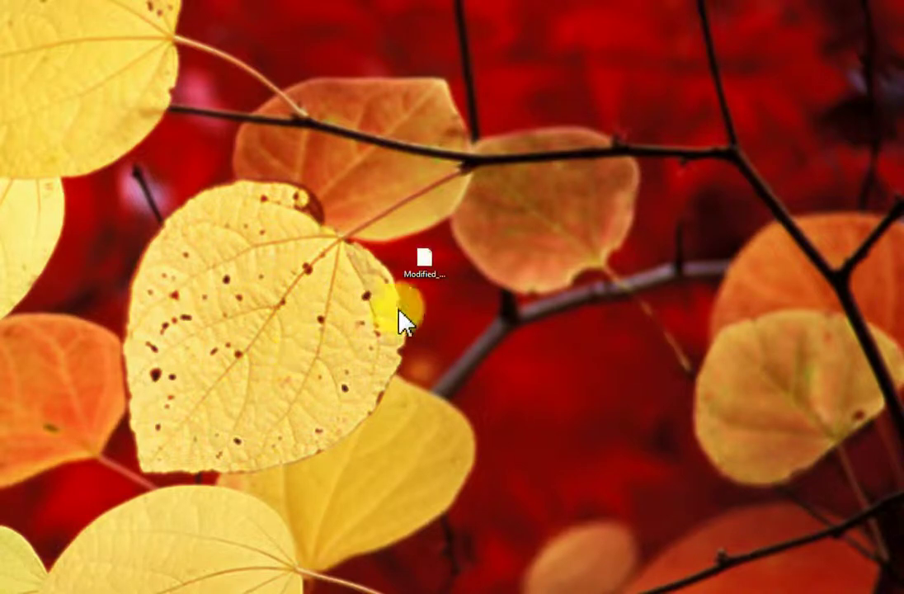
# - Rename the desktop caption file in its Properties to end in .txt
pyautogui.rightClick(426, 274)
pyautogui.click(481, 488)
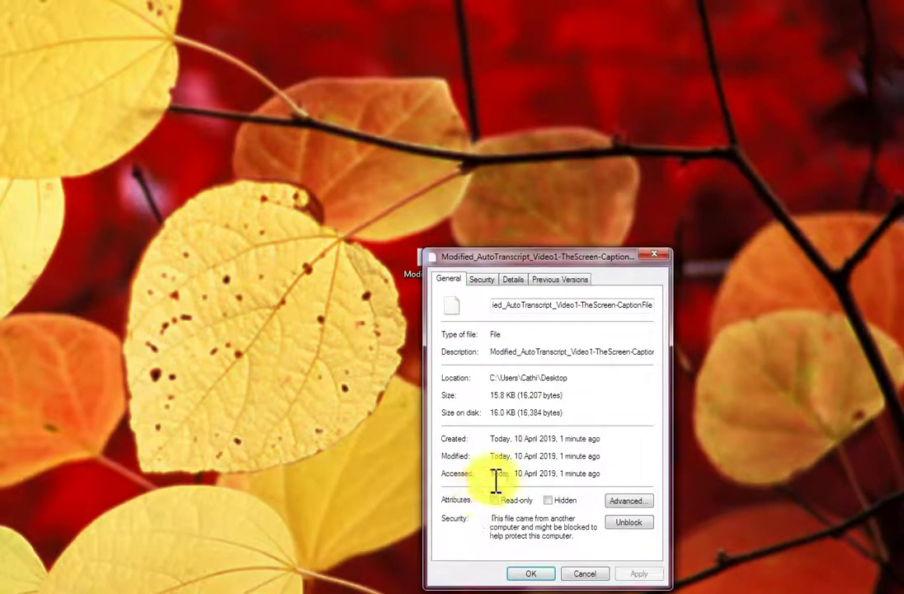
pyautogui.click(573, 304)
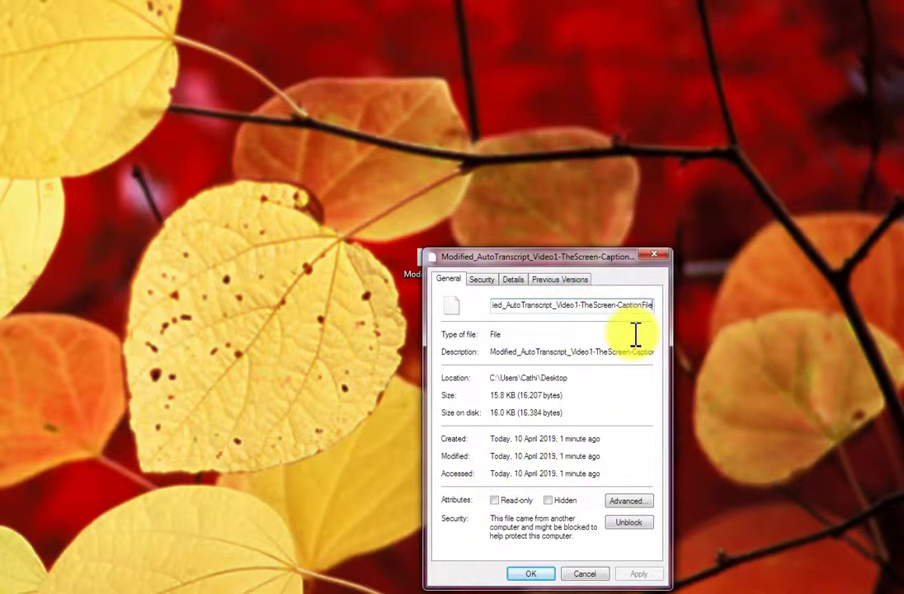
pyautogui.write('.txt')
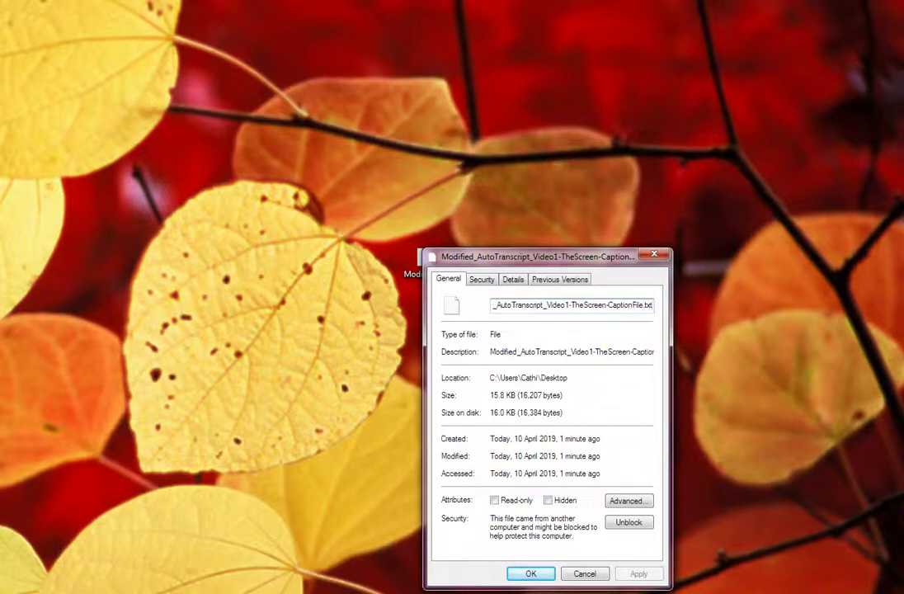
pyautogui.click(535, 573)
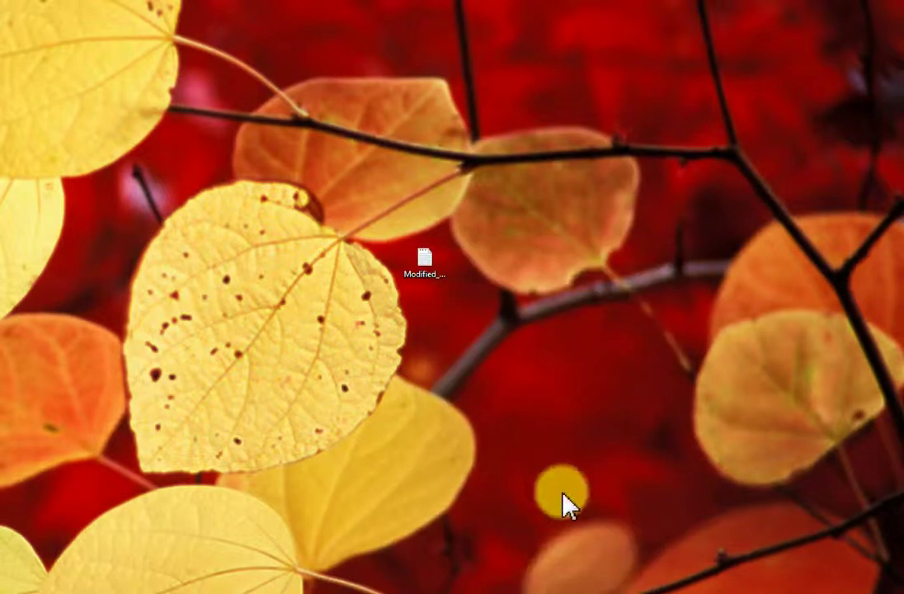
# - Open the caption .txt in Notepad and Save As with '-French' added before .txt
pyautogui.doubleClick(424, 265)
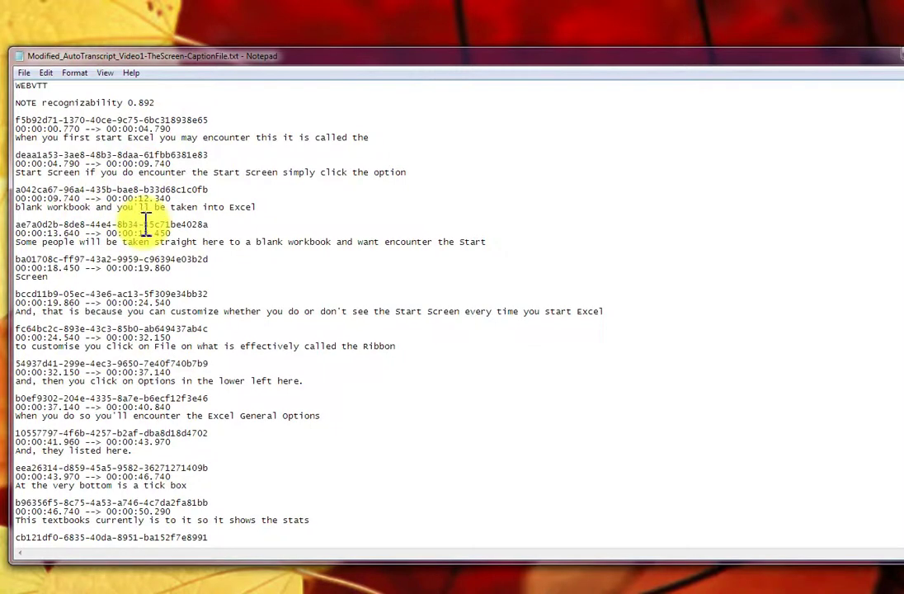
pyautogui.click(23, 73)
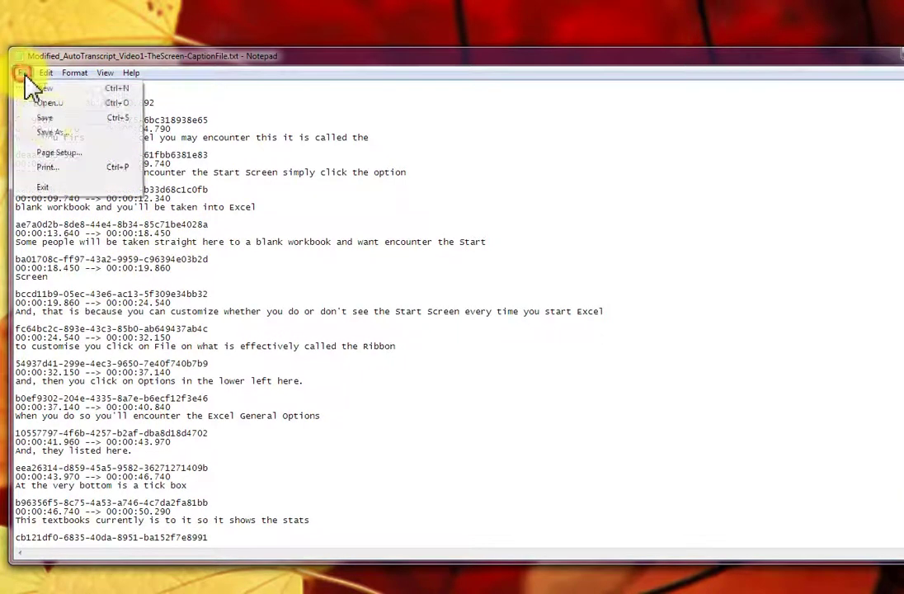
pyautogui.click(48, 132)
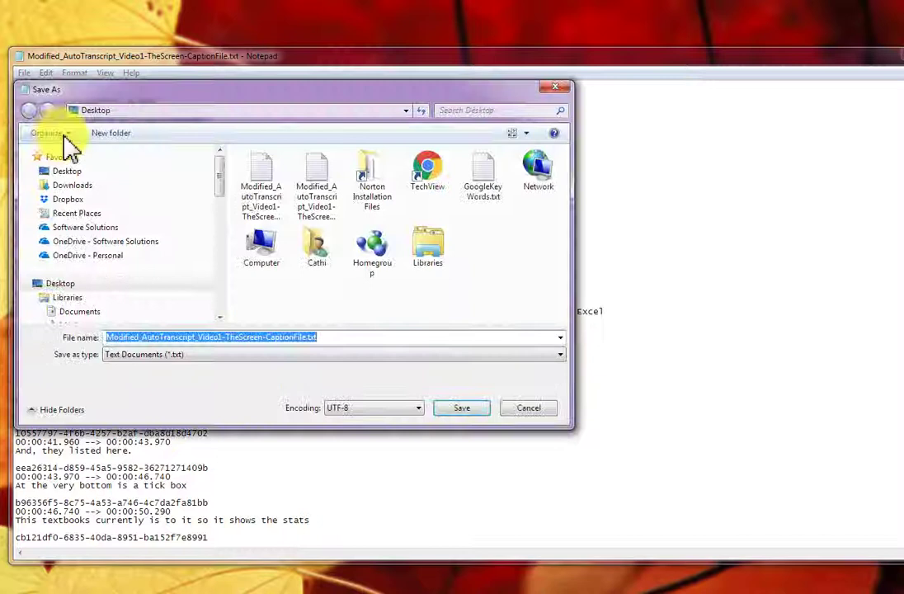
pyautogui.click(310, 337)
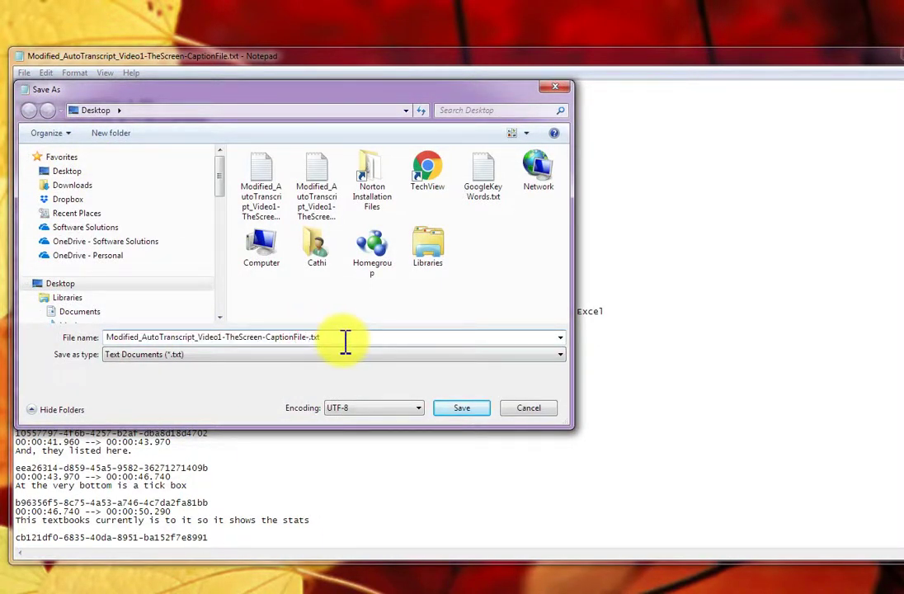
pyautogui.write('-S')
# - Save the French copy and replace the first cue's English text with its French translation
pyautogui.press('Return')
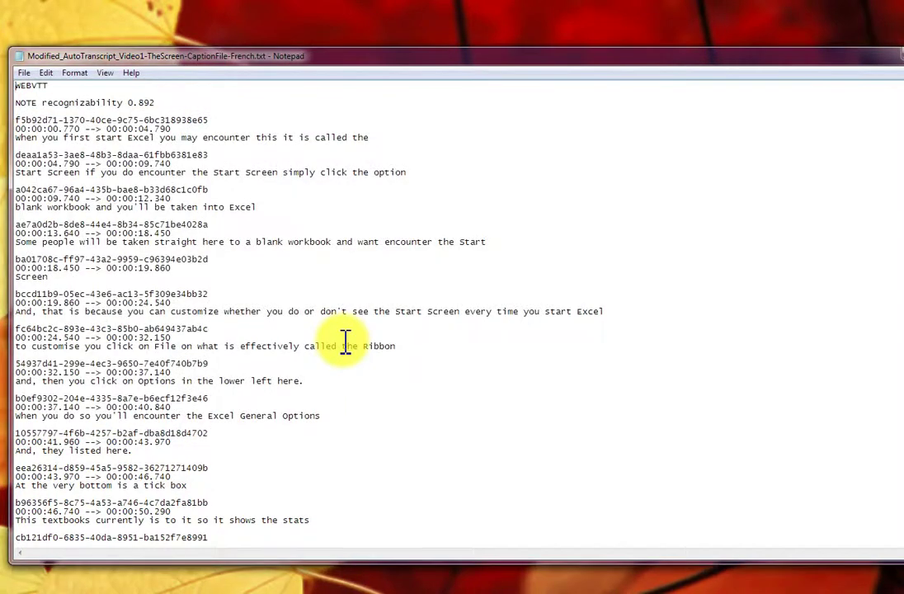
pyautogui.moveTo(373, 138); pyautogui.dragTo(24, 141)
pyautogui.moveTo(407, 172); pyautogui.dragTo(17, 169)
pyautogui.moveTo(374, 138); pyautogui.dragTo(45, 142)
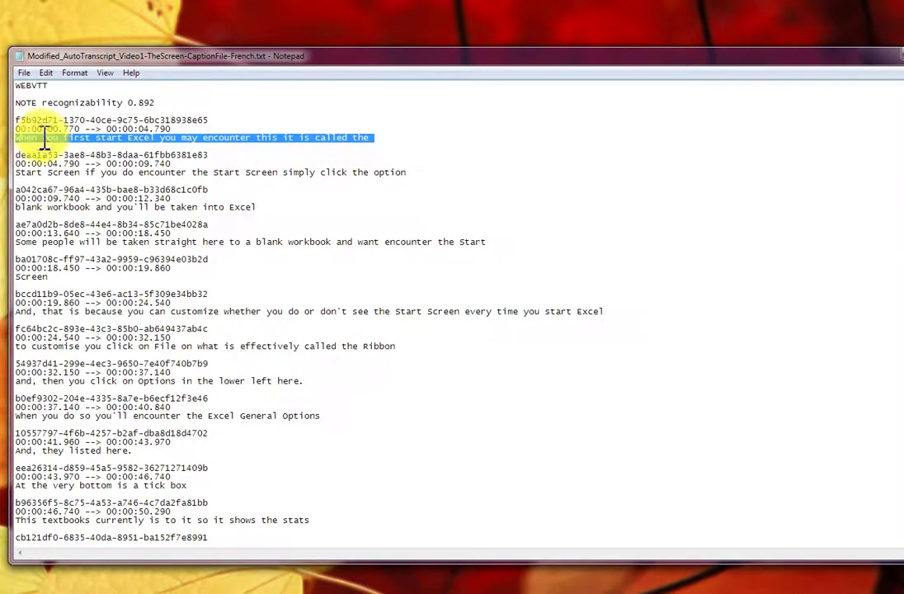
pyautogui.rightClick(48, 139)
pyautogui.click(75, 177)
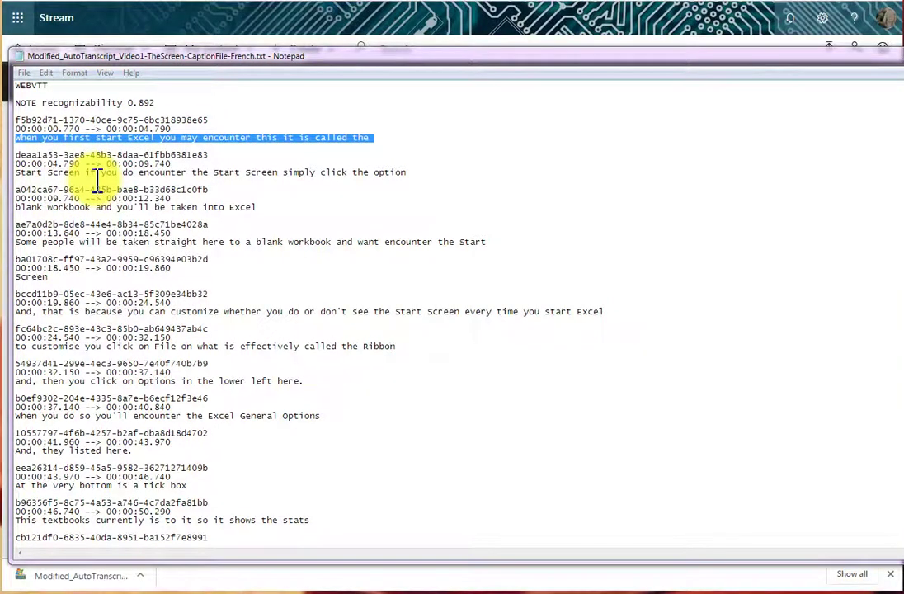
pyautogui.click(238, 138)
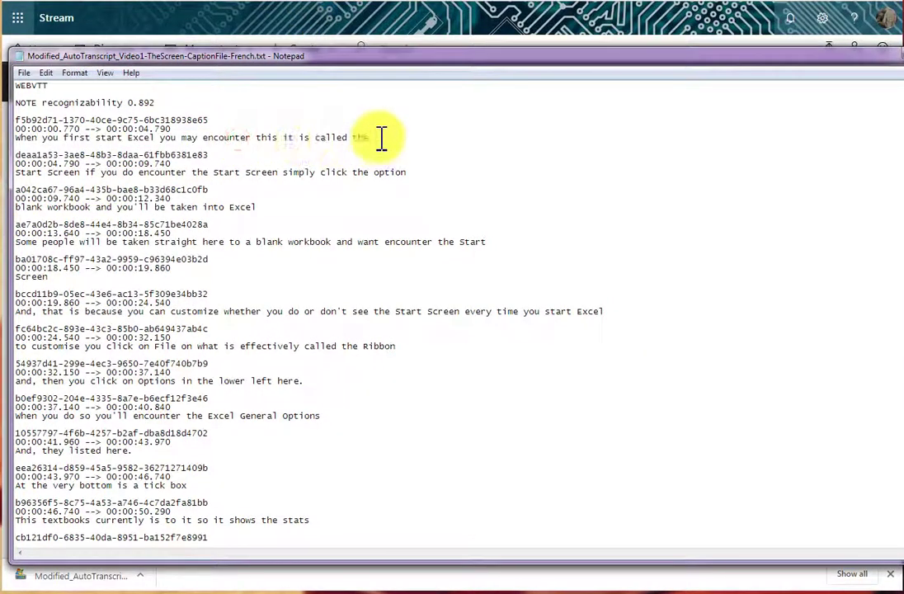
pyautogui.moveTo(377, 137); pyautogui.dragTo(16, 141)
pyautogui.hotkey('ctrl', 'v')
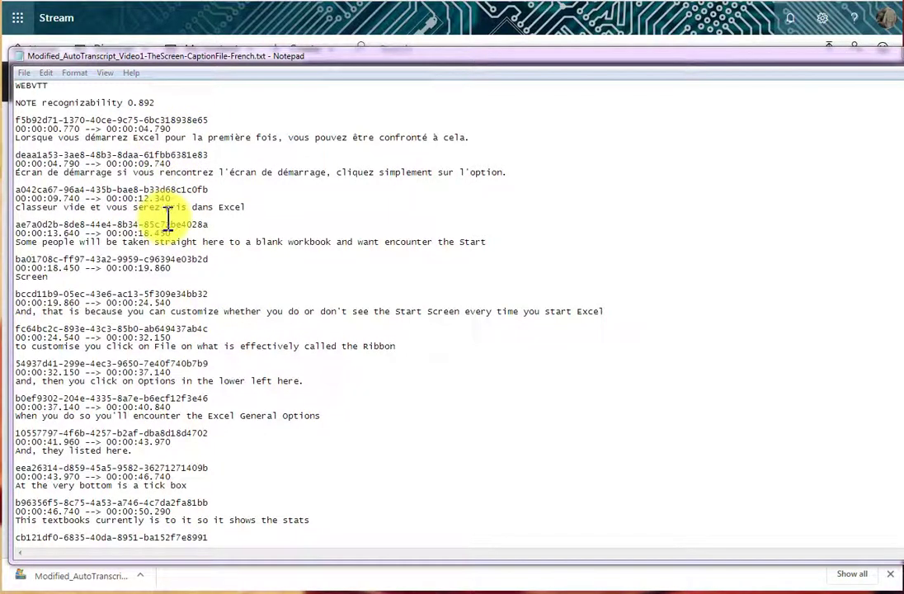
# - Save the translated captions and minimize Notepad to return to Stream
pyautogui.click(24, 72)
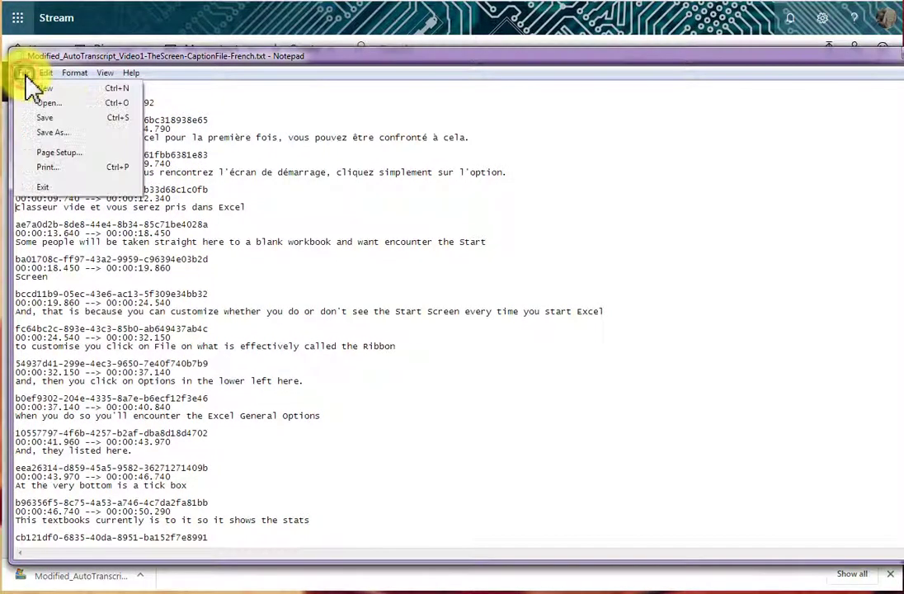
pyautogui.click(44, 120)
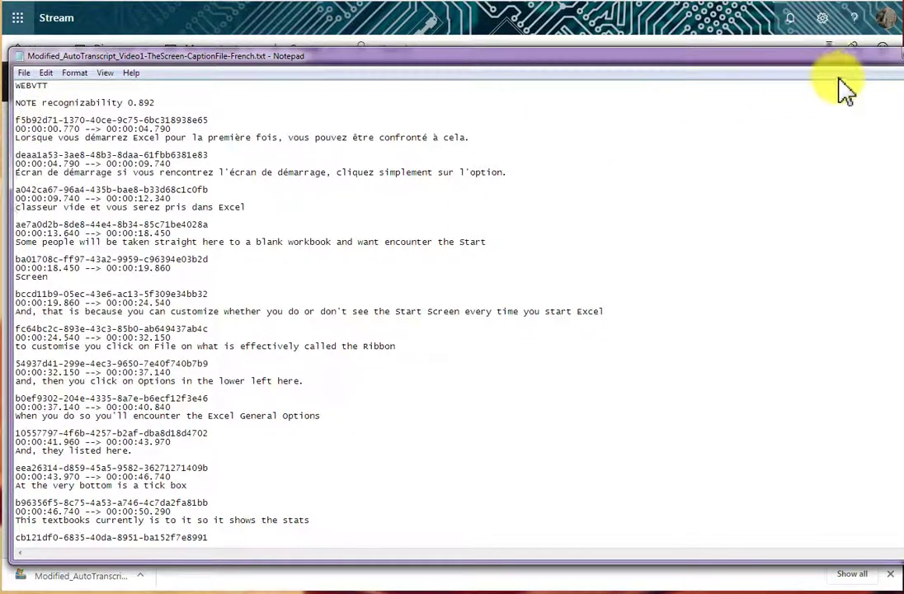
pyautogui.click(891, 55)
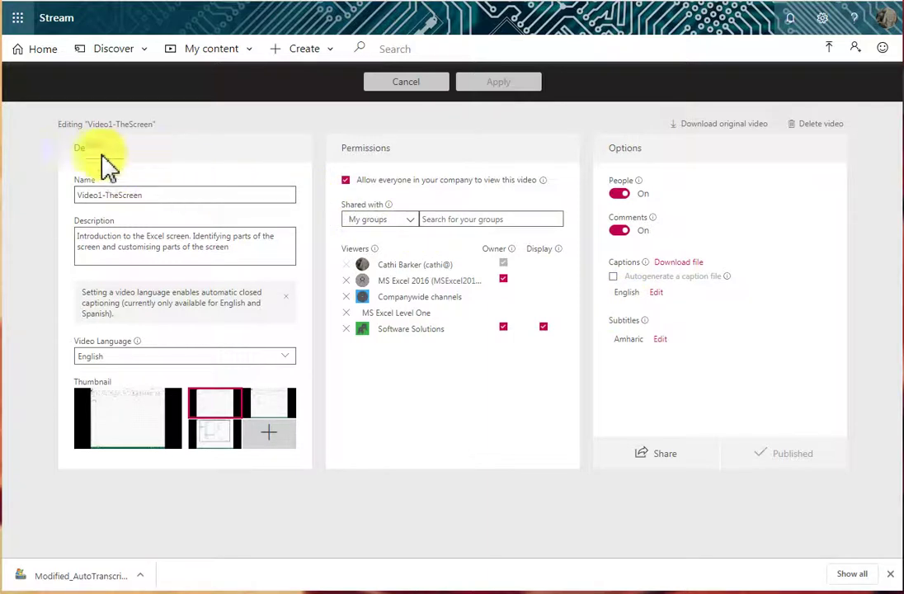
# - Add French as a new subtitle language in the video's Subtitles settings
pyautogui.click(661, 340)
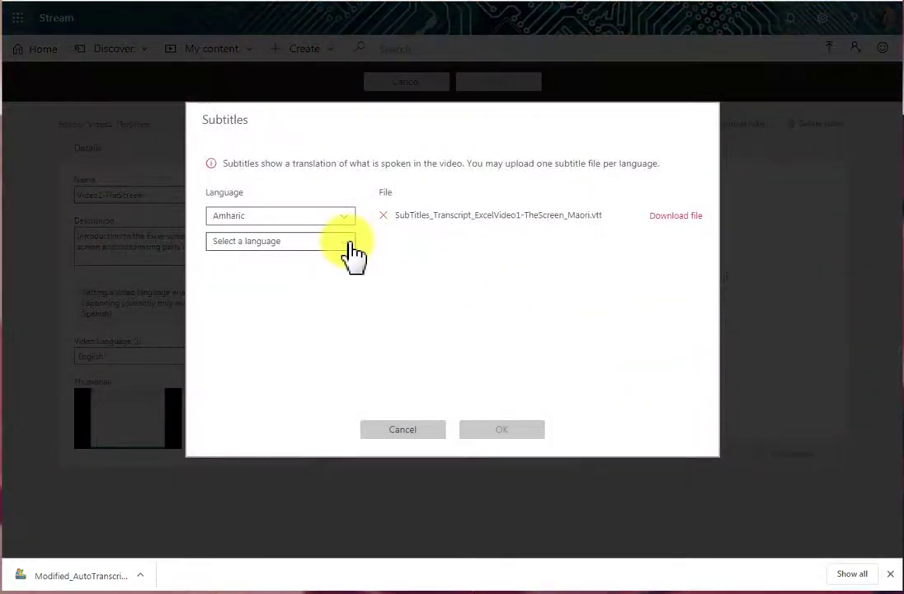
pyautogui.click(346, 242)
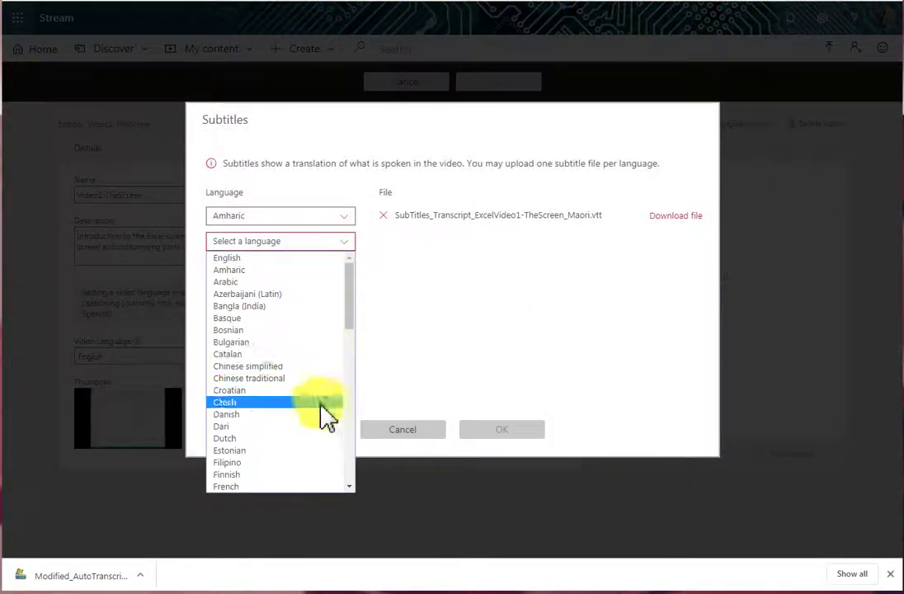
pyautogui.click(301, 486)
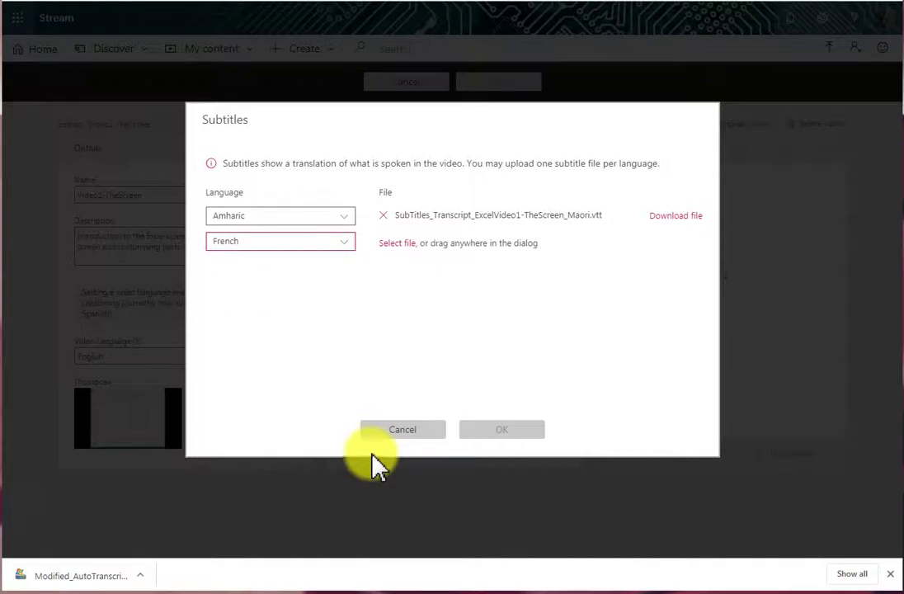
# - Upload the Desktop French caption .txt file, which Stream rejects as unsupported
pyautogui.click(389, 246)
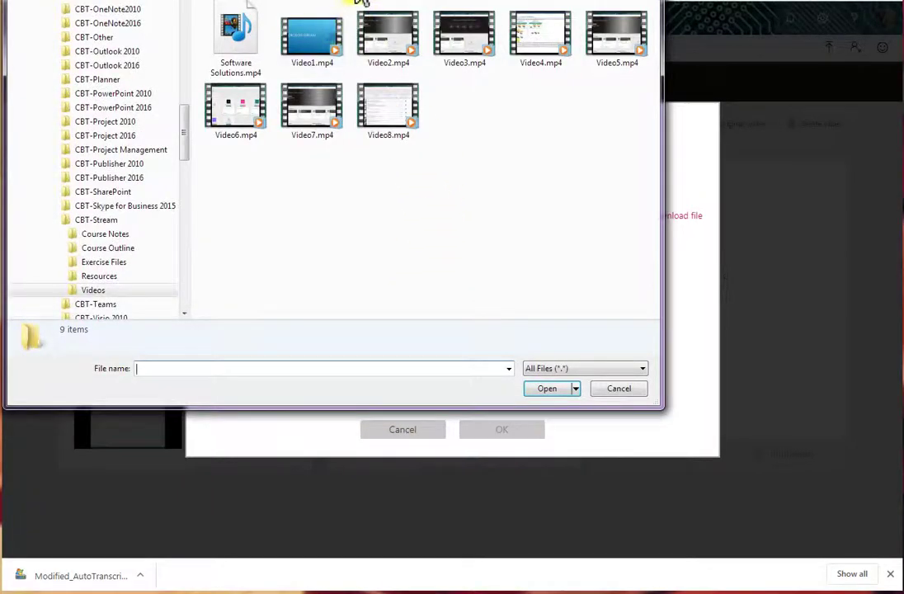
pyautogui.moveTo(184, 148); pyautogui.dragTo(202, 36)
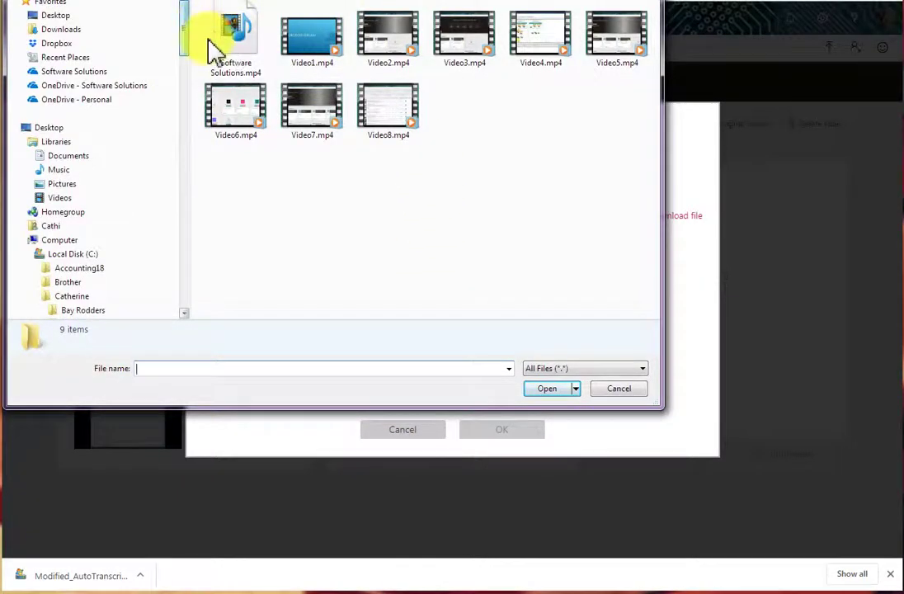
pyautogui.click(58, 16)
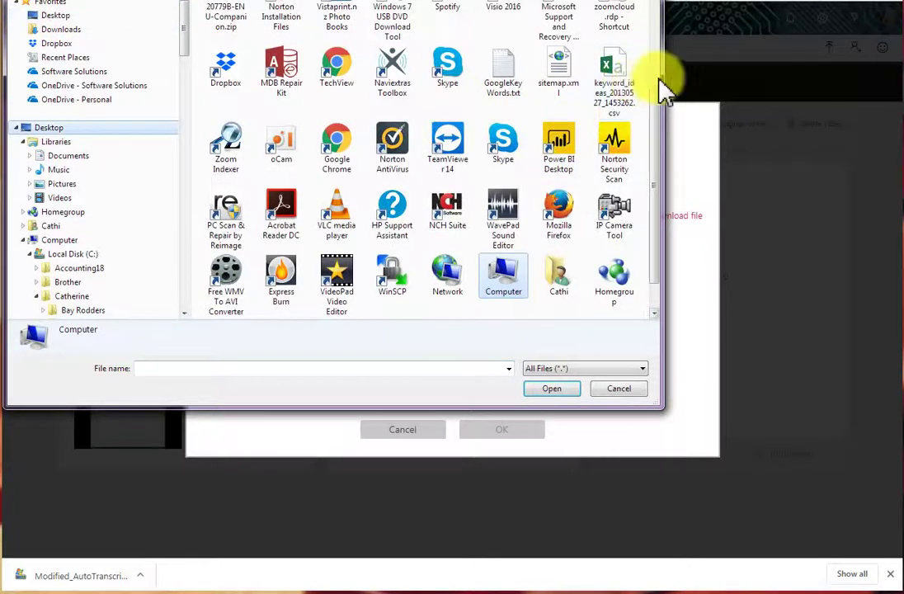
pyautogui.moveTo(658, 106); pyautogui.dragTo(670, 16)
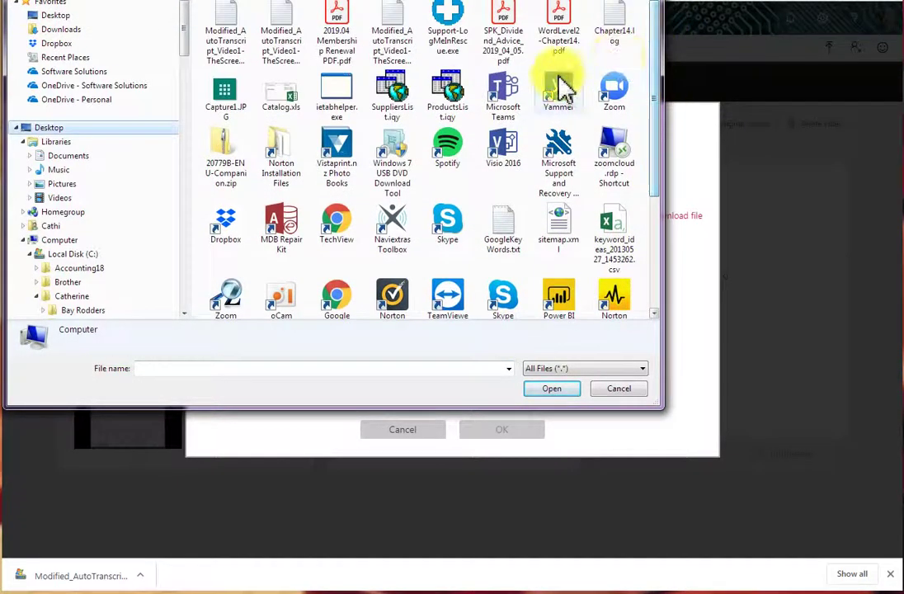
pyautogui.click(274, 70)
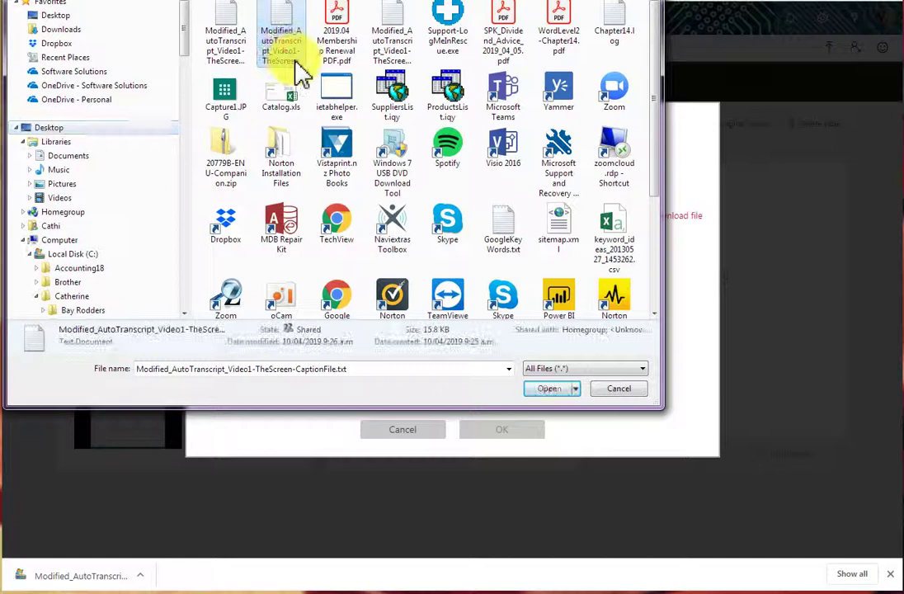
pyautogui.click(227, 45)
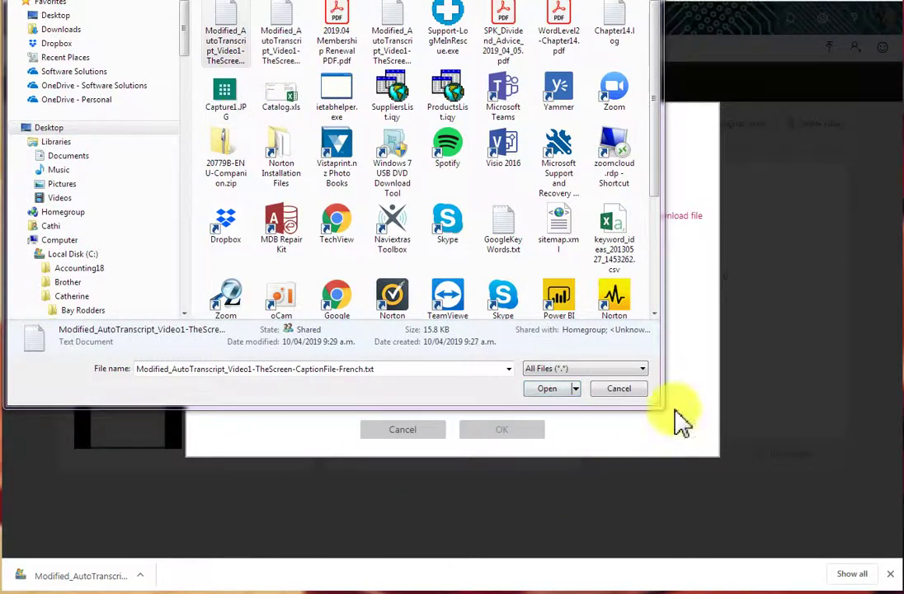
pyautogui.click(564, 393)
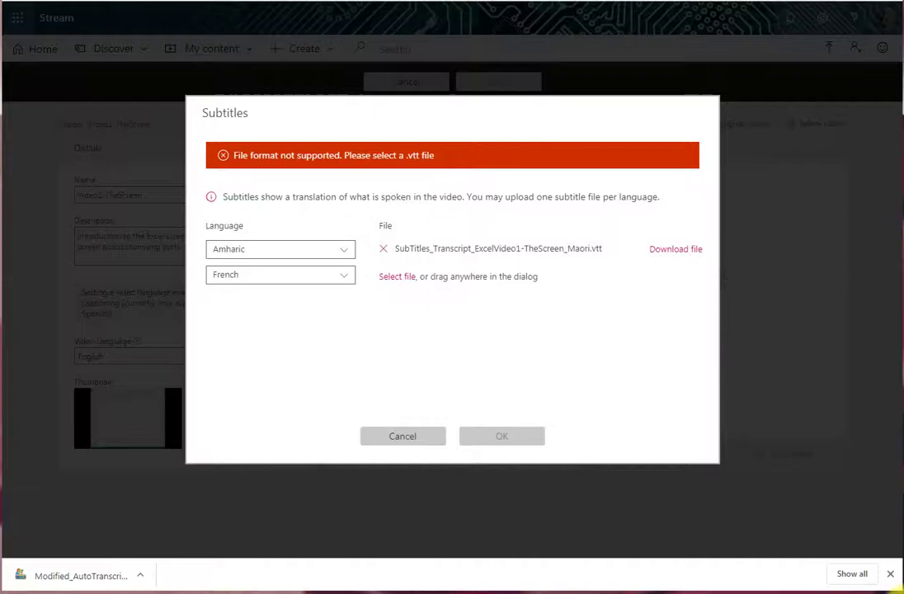
# - Rename the desktop caption file with a .vtt extension, accept the warning, and return to Stream
pyautogui.click(897, 587)
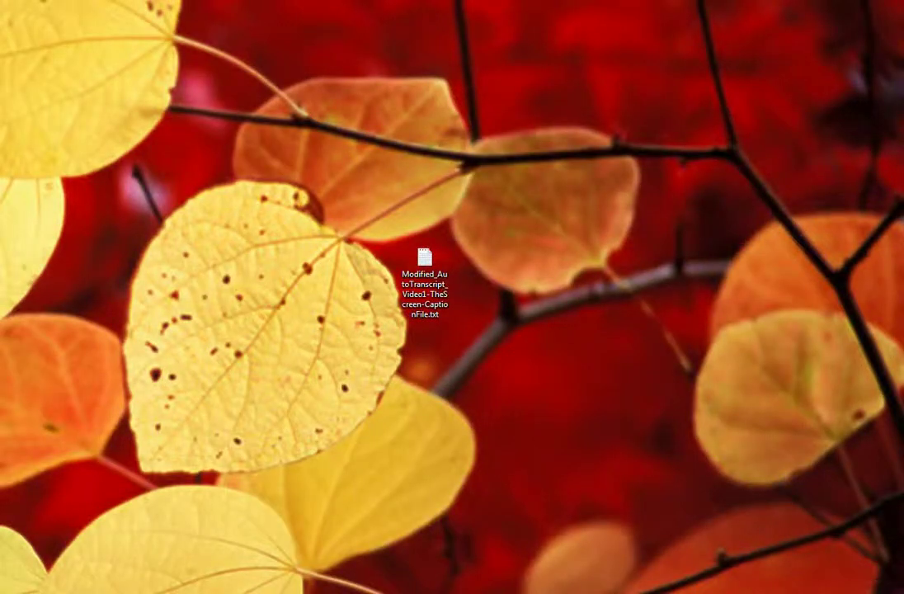
pyautogui.click(438, 307)
pyautogui.press('F2')
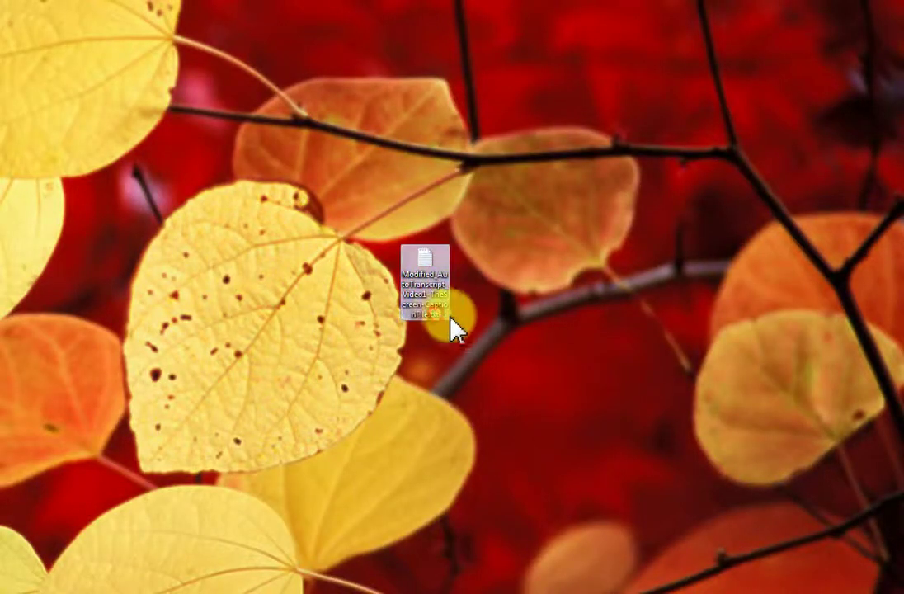
pyautogui.click(489, 312)
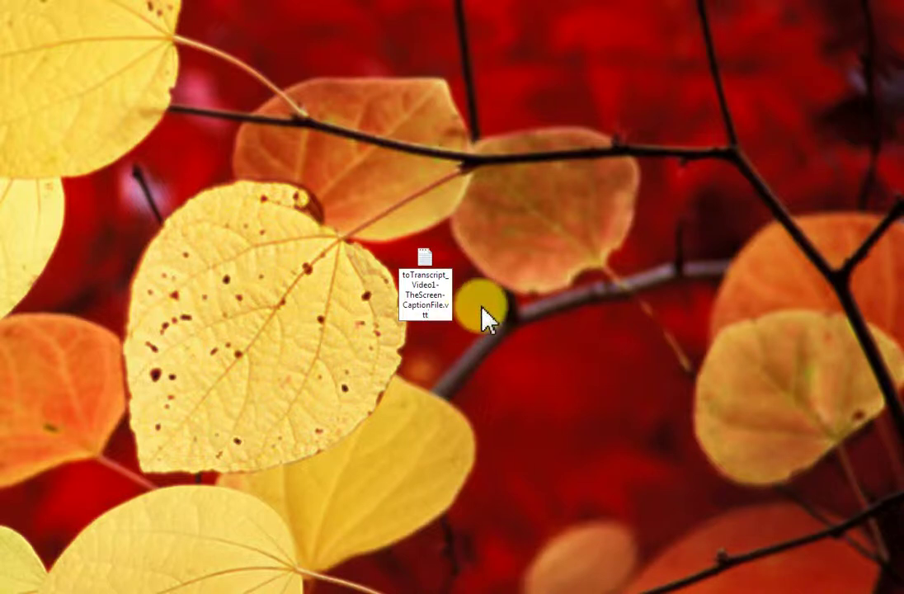
pyautogui.press('Return')
pyautogui.click(122, 262)
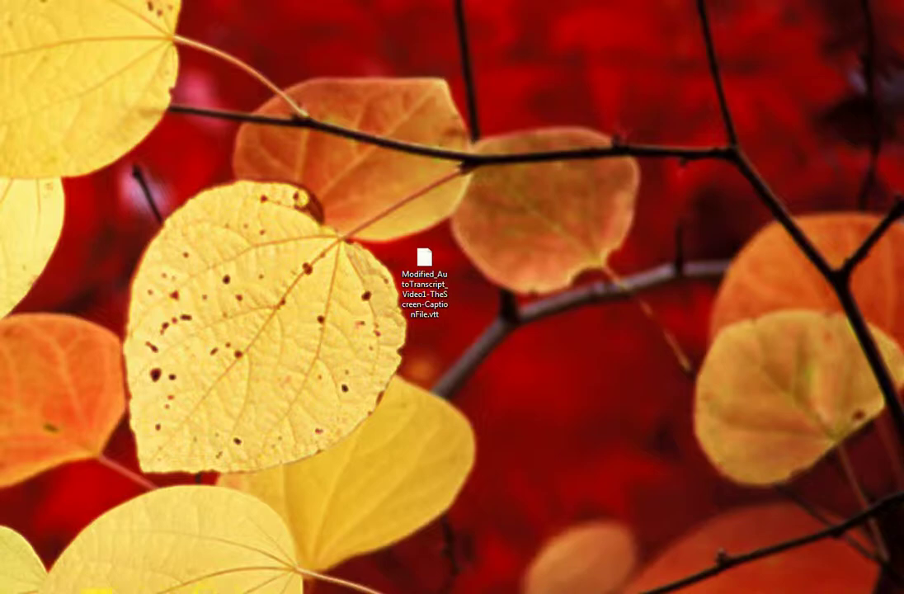
pyautogui.click(123, 589)
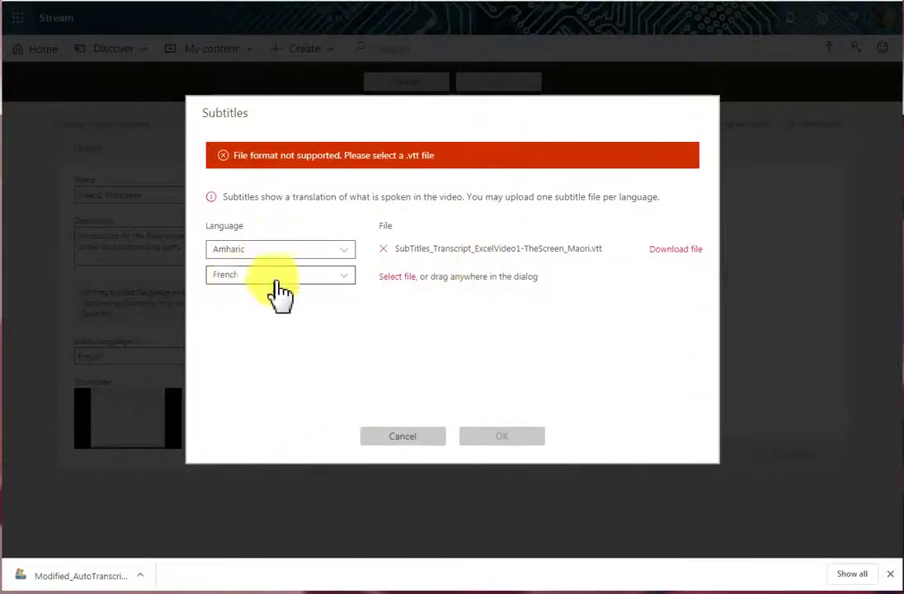
# - Upload the ...CaptionFile-French.vtt file as French subtitles and confirm with OK
pyautogui.click(396, 280)
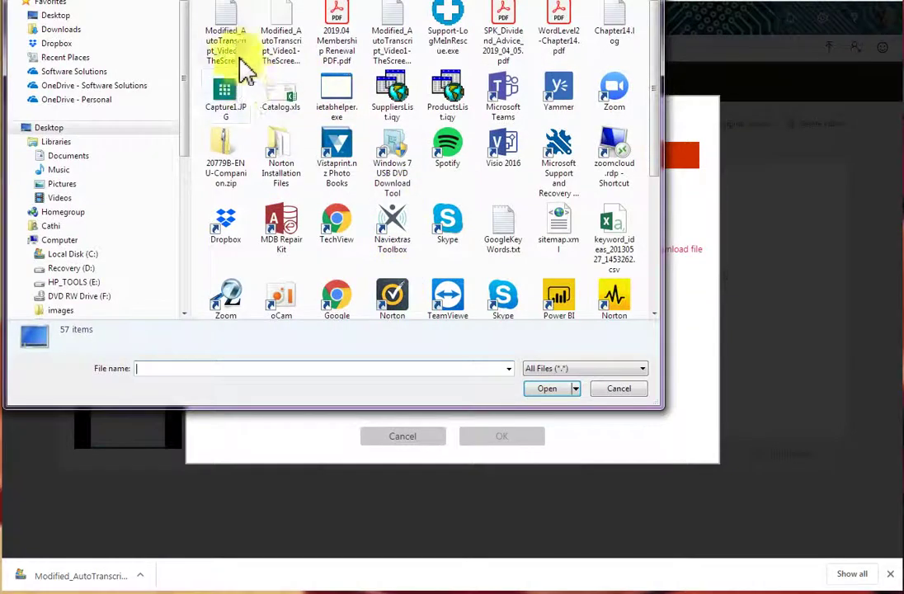
pyautogui.click(231, 46)
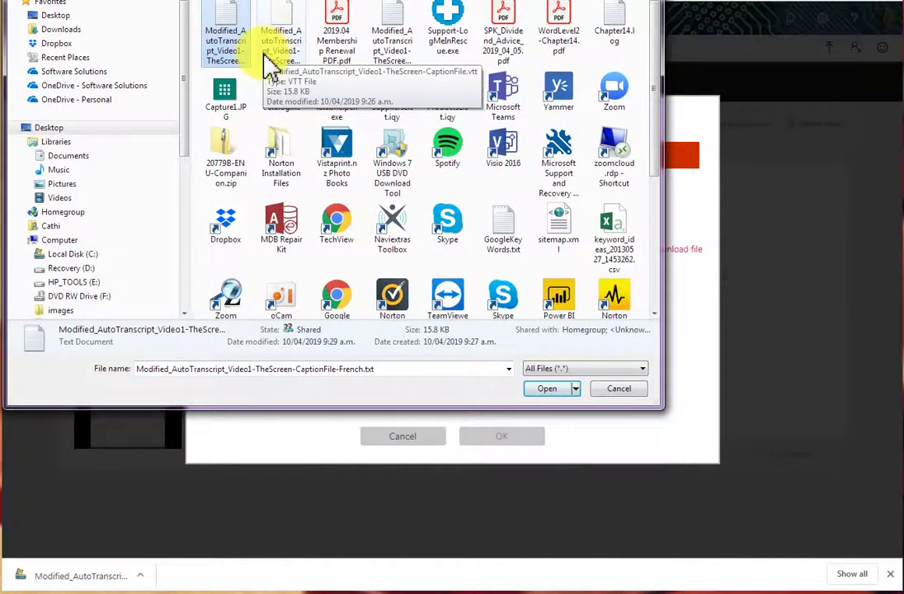
pyautogui.click(273, 51)
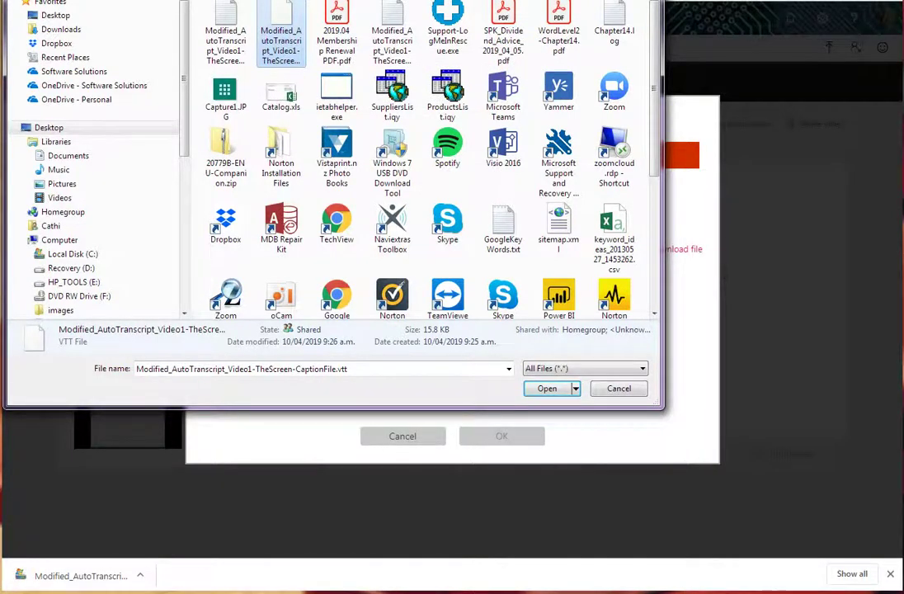
pyautogui.press('Left')
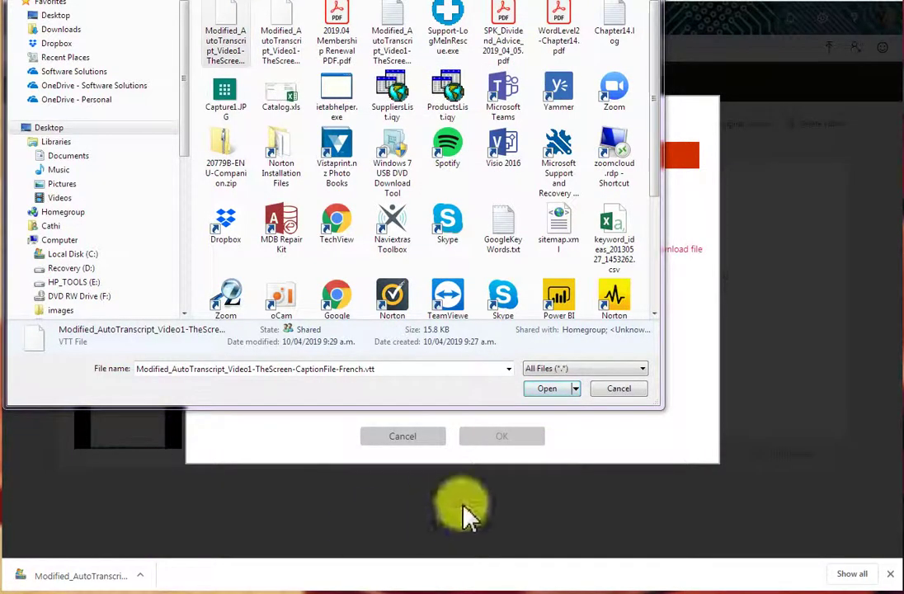
pyautogui.click(550, 388)
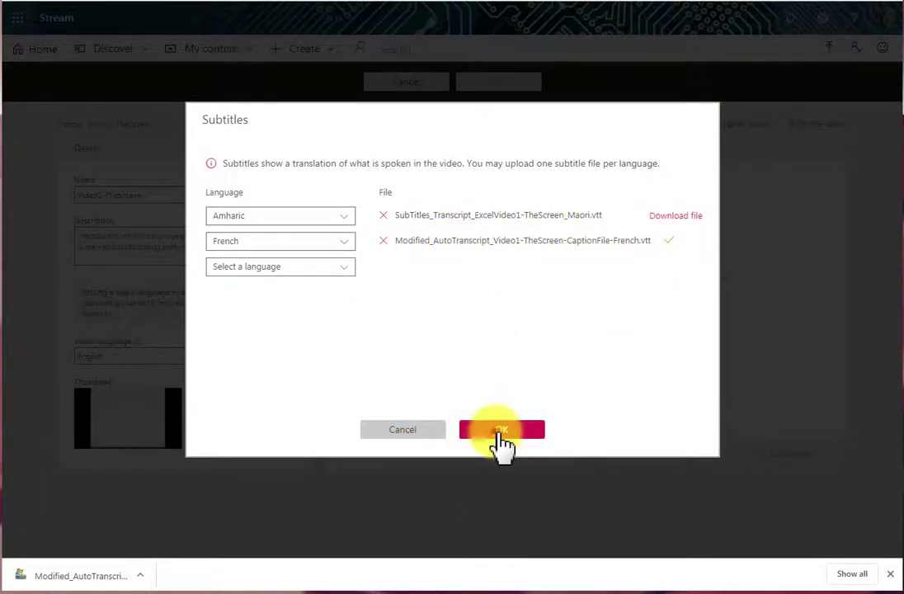
pyautogui.click(500, 434)
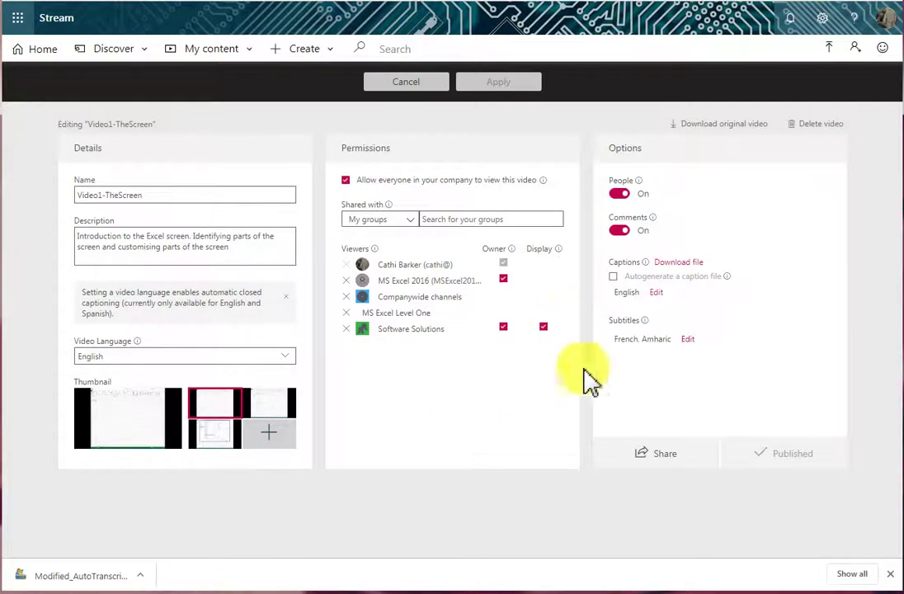
# - Go to My content > Videos and open the Video1-TheScreen playback page
pyautogui.click(481, 501)
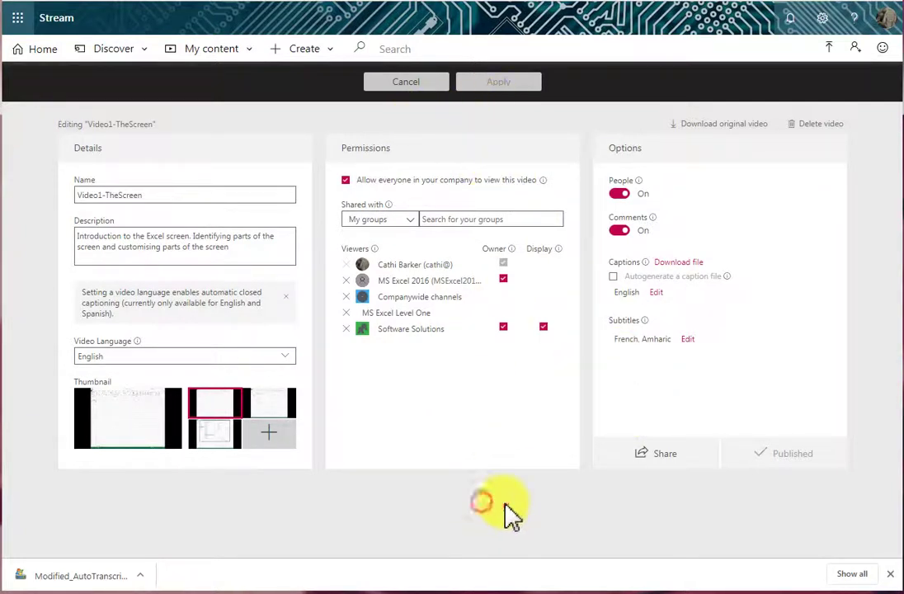
pyautogui.click(209, 53)
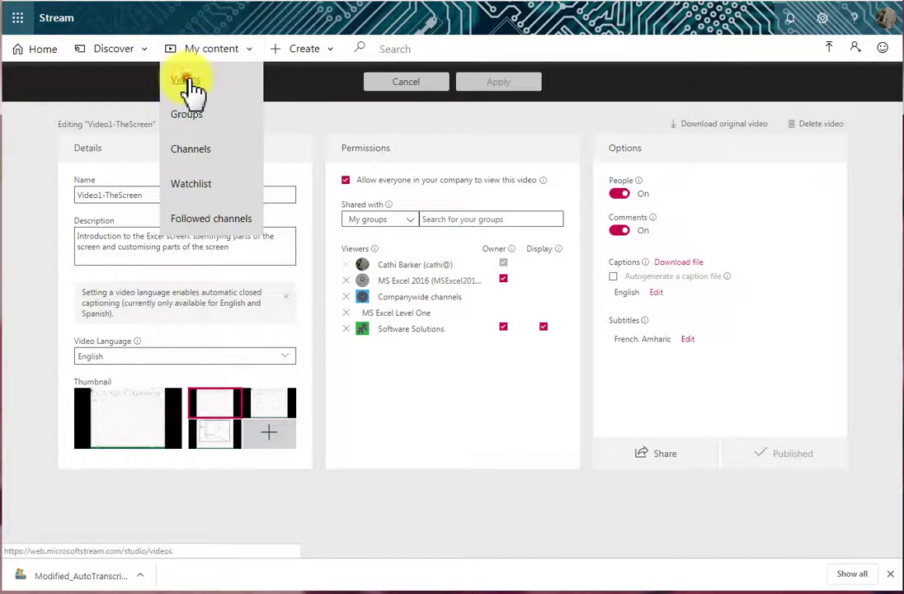
pyautogui.click(185, 81)
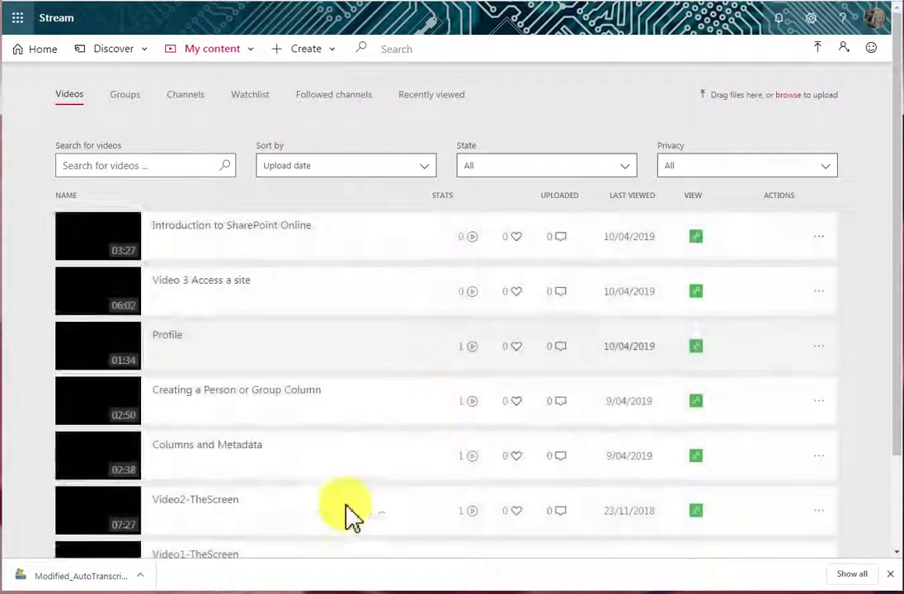
pyautogui.scroll(-2, 887, 461)
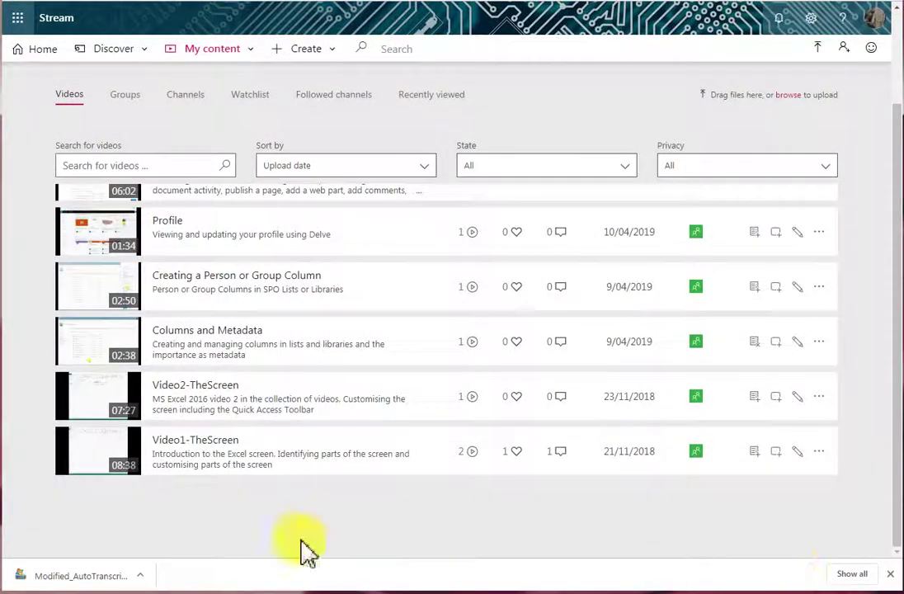
pyautogui.click(185, 442)
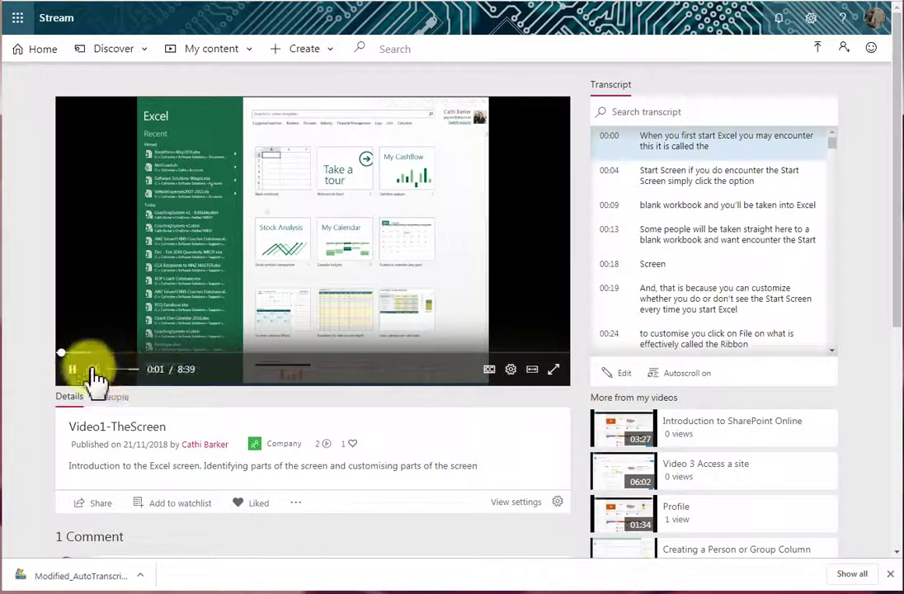
# - Mute the video, choose French under Captions / Subtitles, and restart playback from the beginning
pyautogui.click(94, 369)
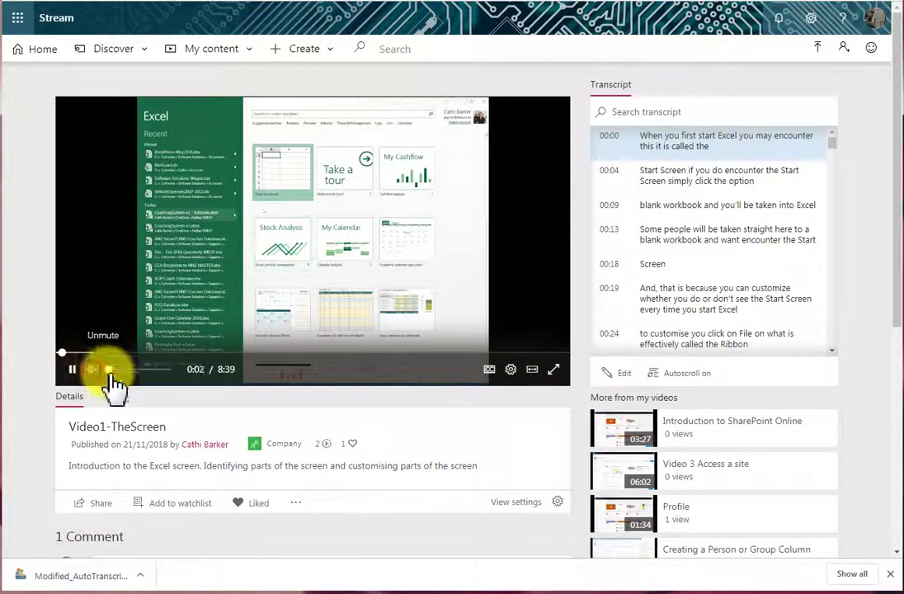
pyautogui.click(511, 371)
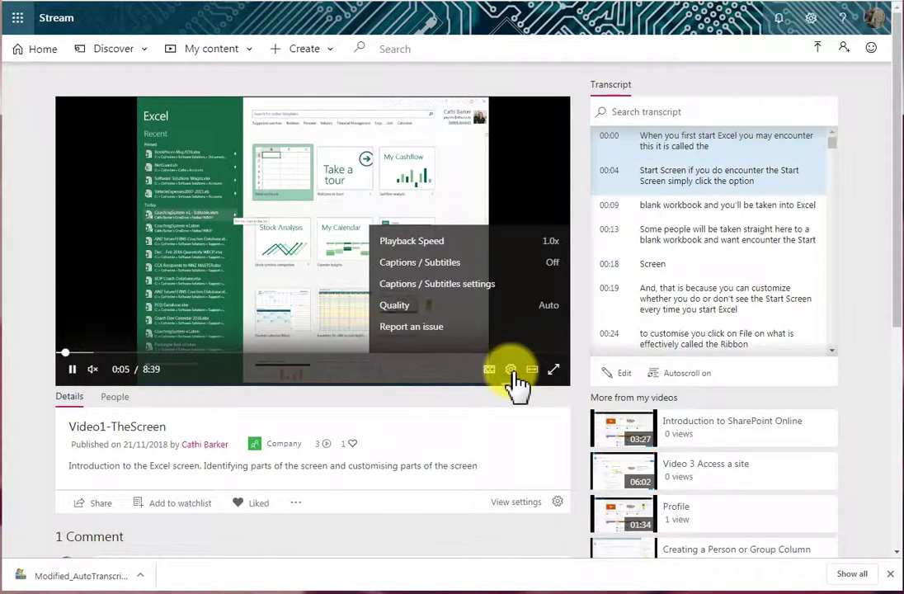
pyautogui.click(446, 262)
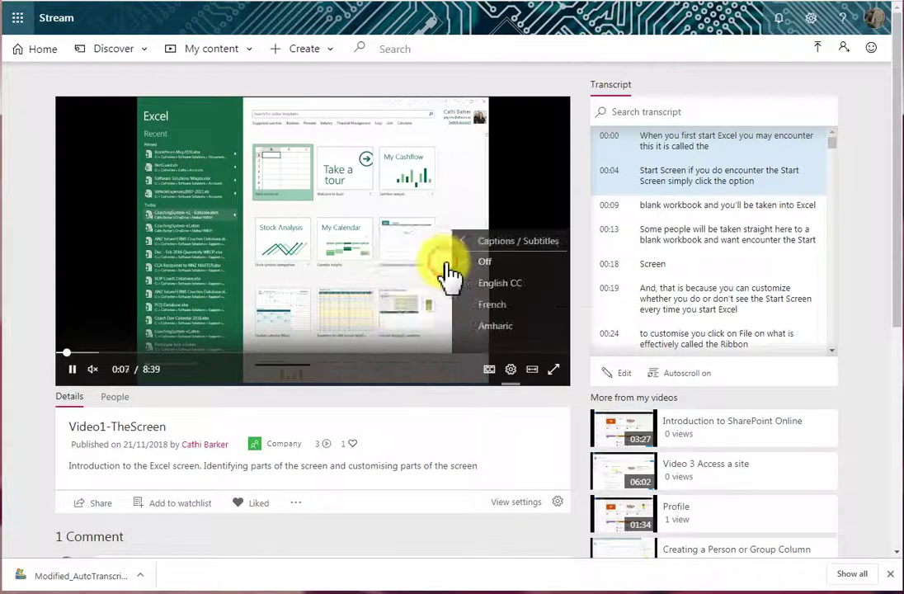
pyautogui.click(495, 307)
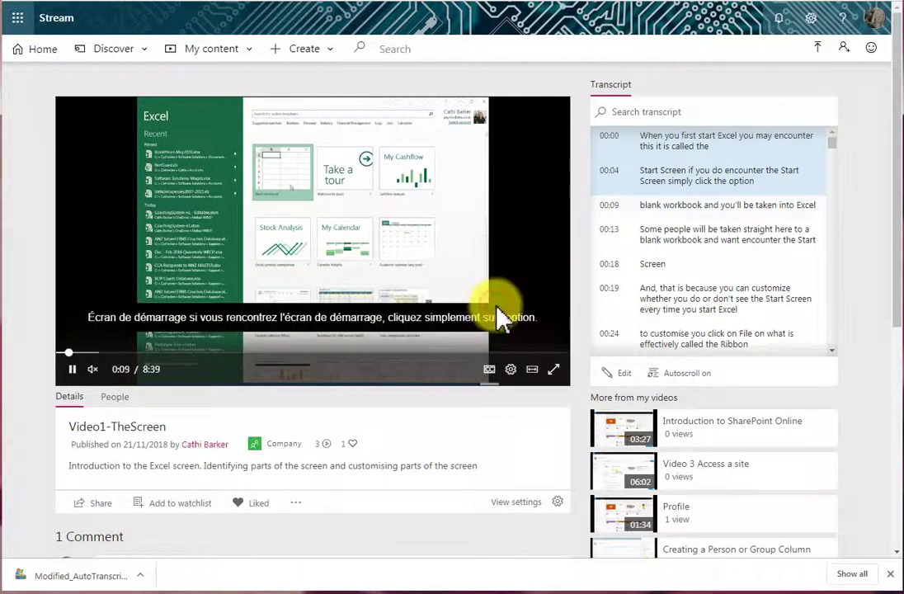
pyautogui.click(59, 353)
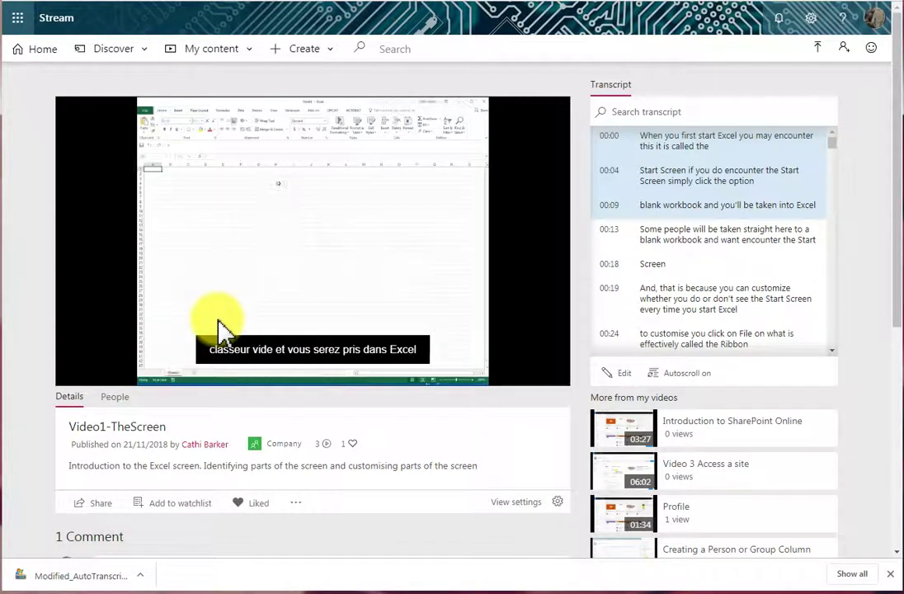
# - Pause Video1-TheScreen at 0:11, leaving the French subtitle line on screen
pyautogui.click(222, 330)
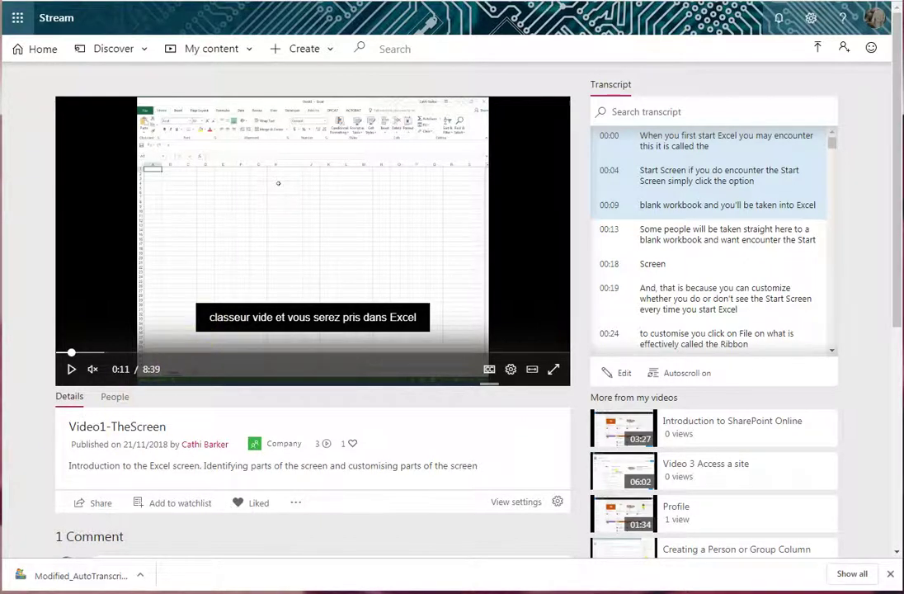
pyautogui.moveTo(165, 591)
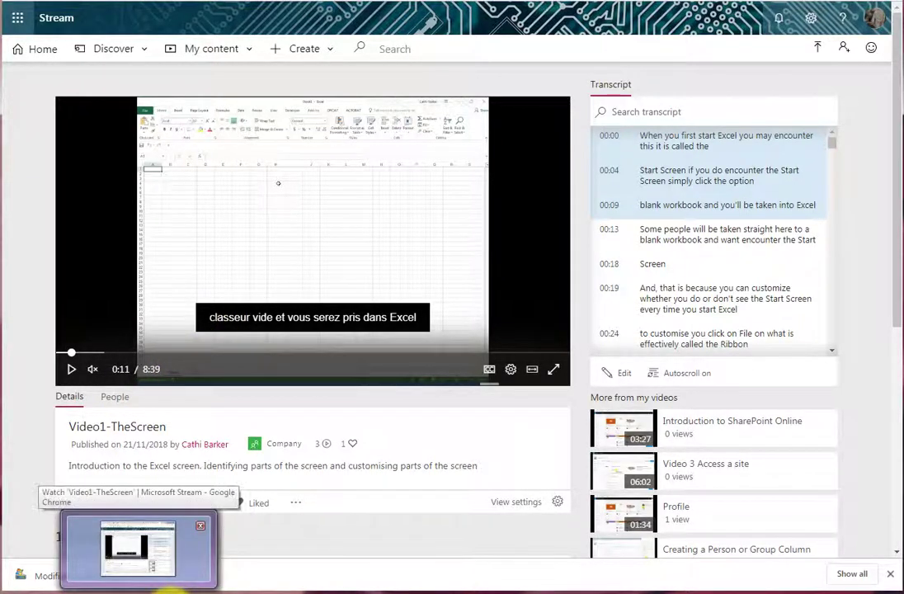